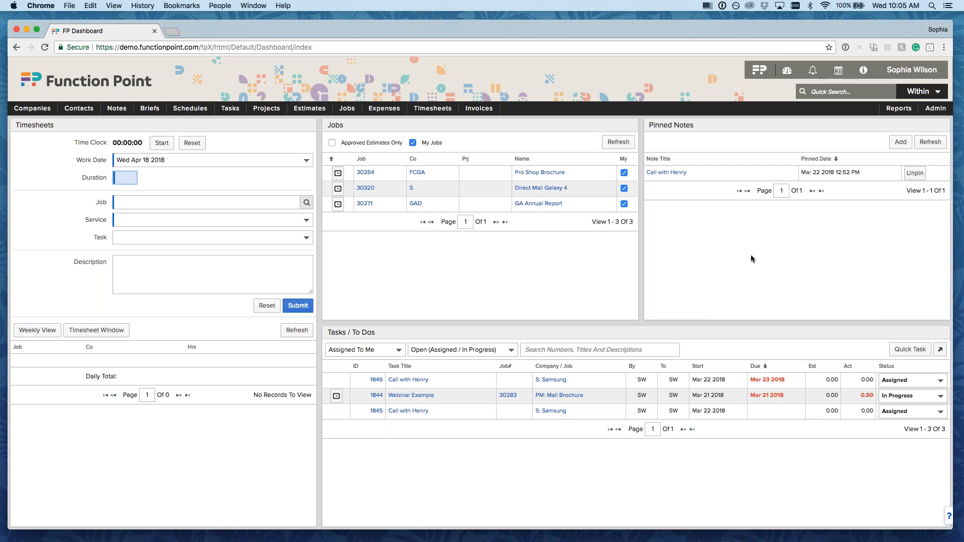
- Open the first staff member's permissions page, showing their All but AE permission set
mouse_move(931, 114)
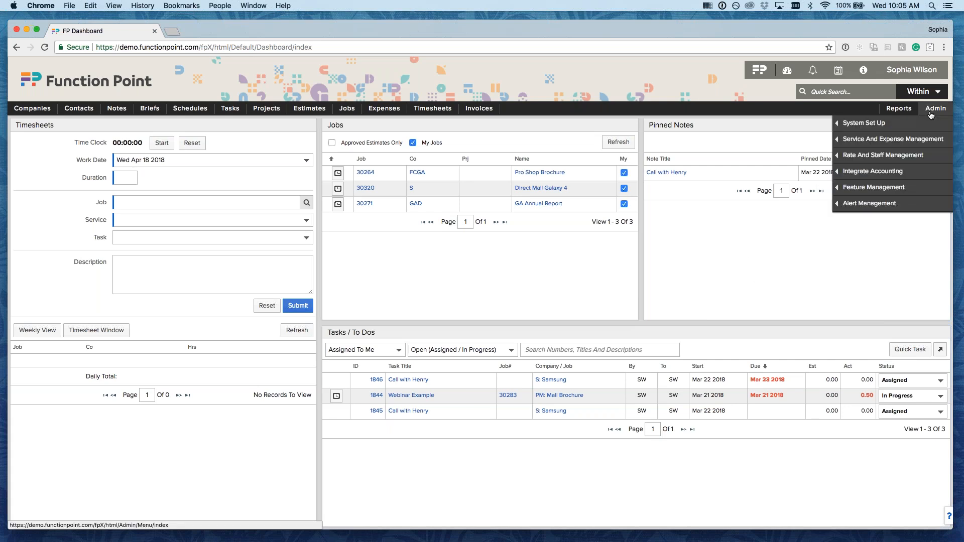
mouse_move(883, 156)
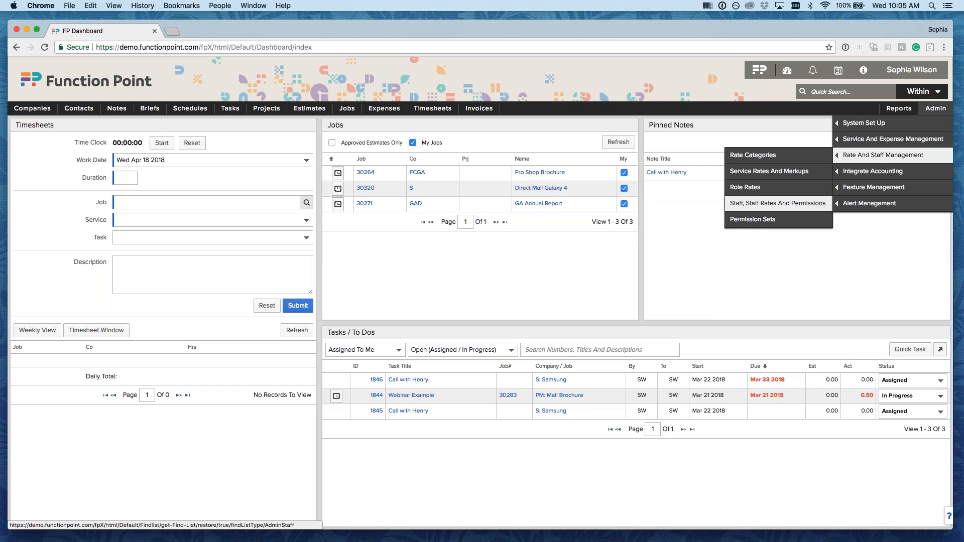
click(766, 204)
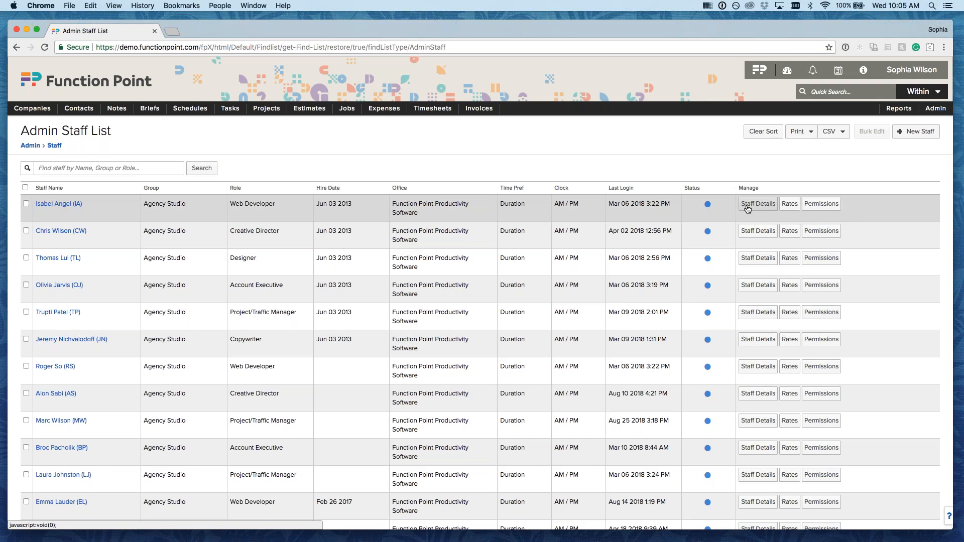
click(817, 207)
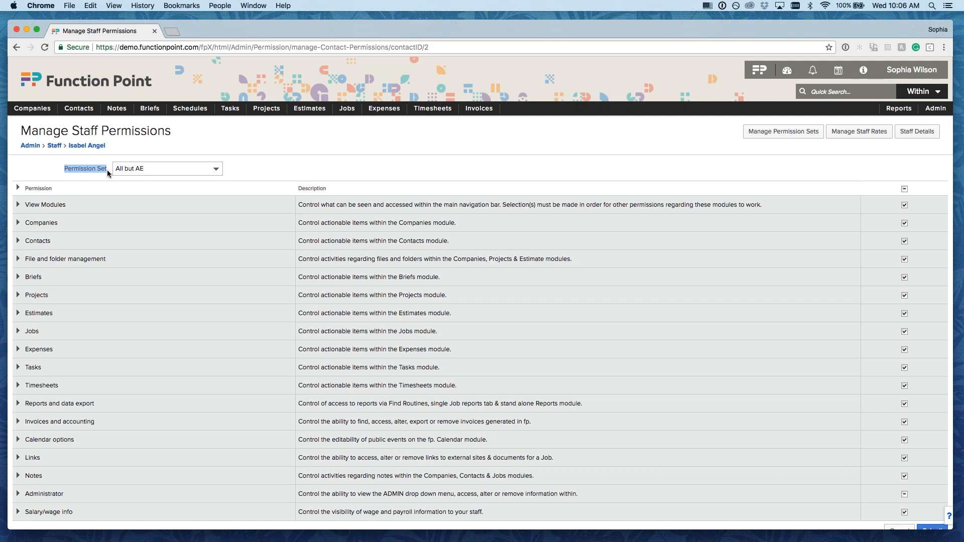
click(713, 277)
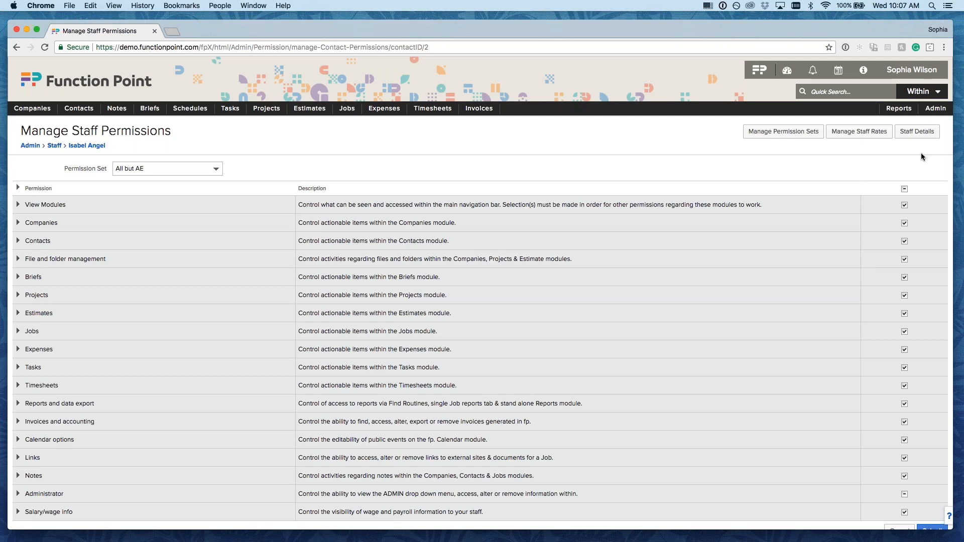
mouse_move(935, 109)
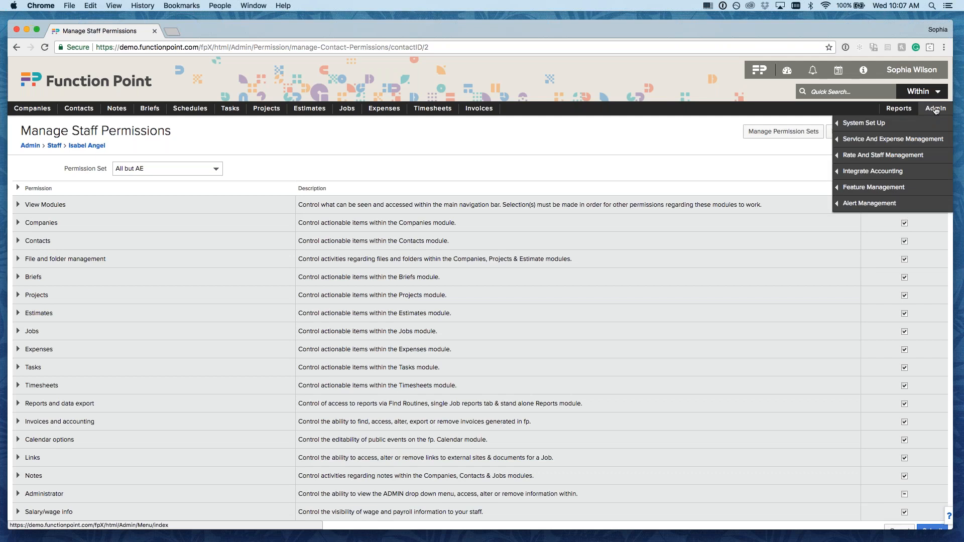
mouse_move(891, 162)
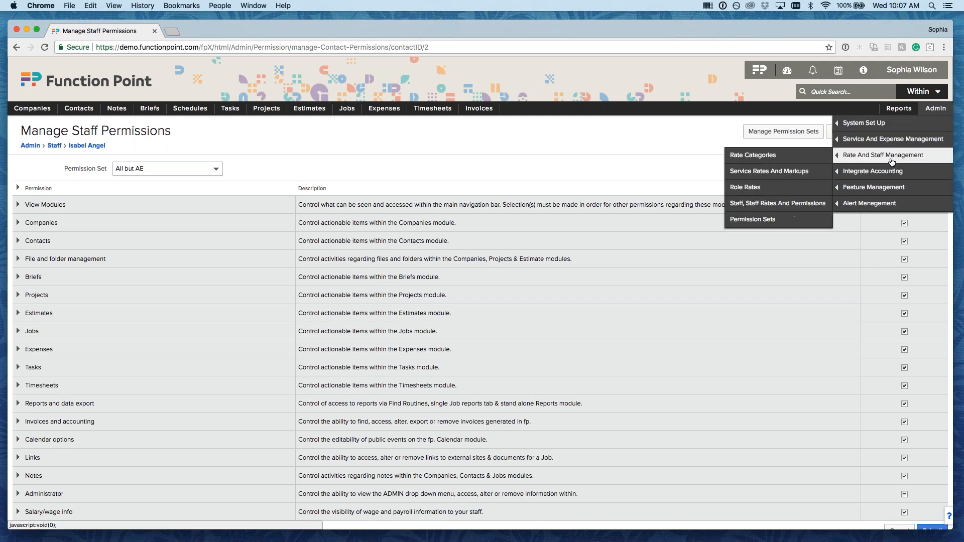
- Go to Manage Permission Sets and drop down the Choose List of existing sets
click(766, 221)
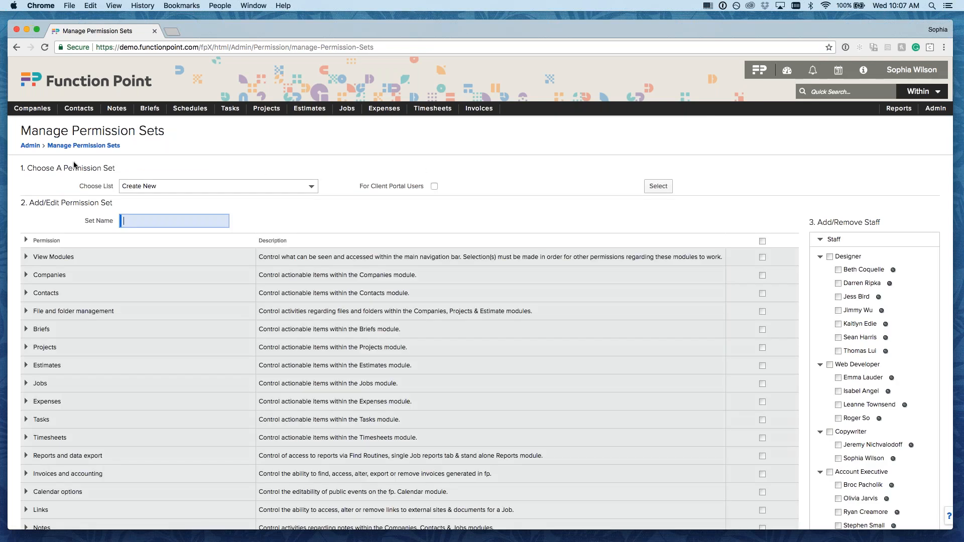
drag(62, 175, 113, 166)
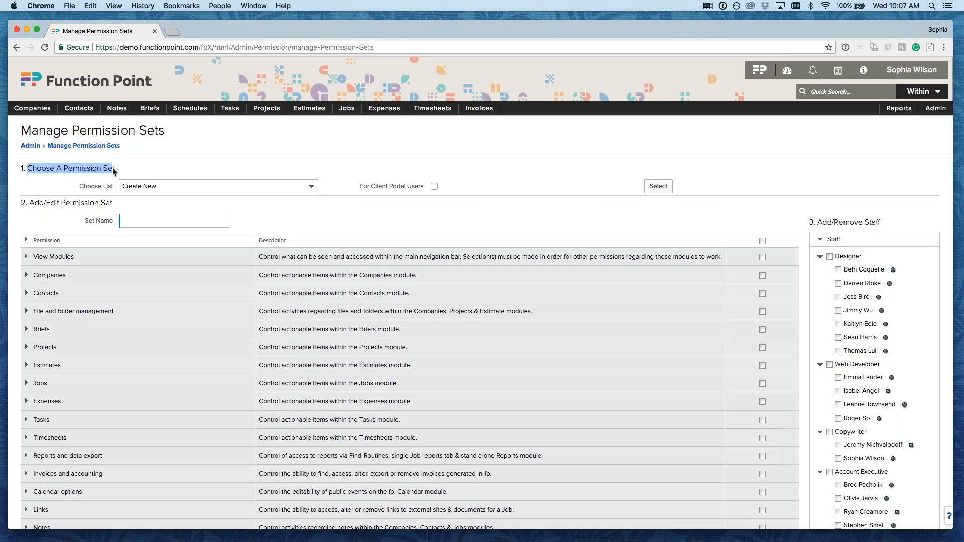
click(158, 185)
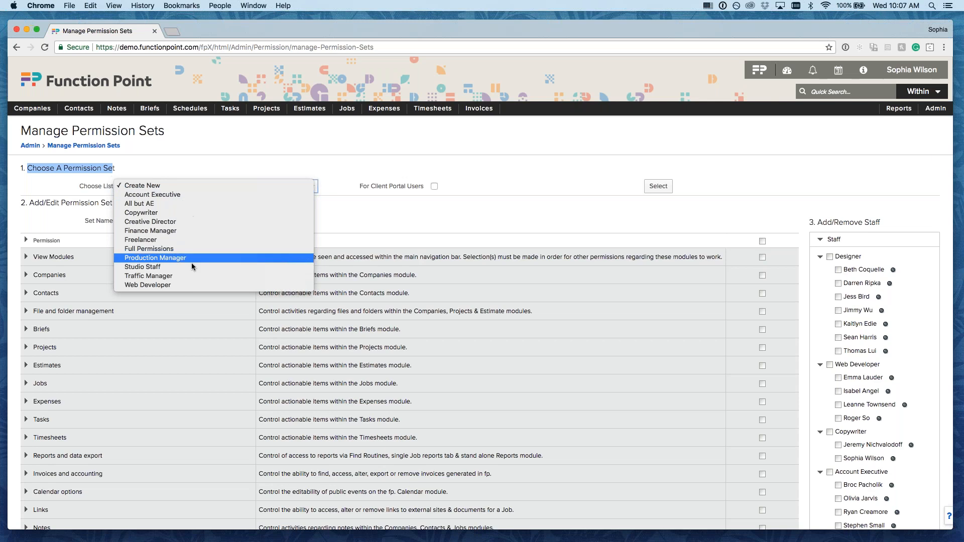
- Load the Account Executive permission set and review its Set Name and ticked Designer and Account Executive staff
click(201, 194)
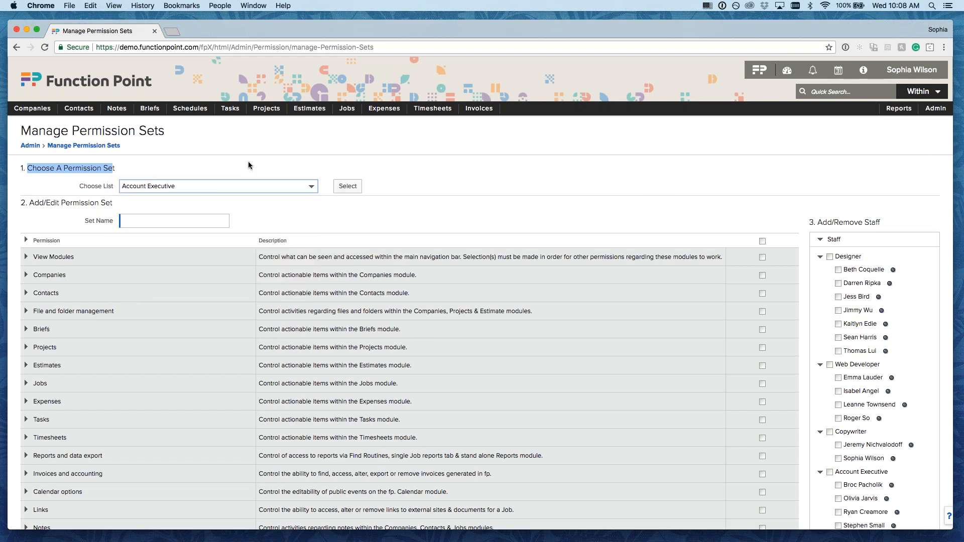
click(354, 188)
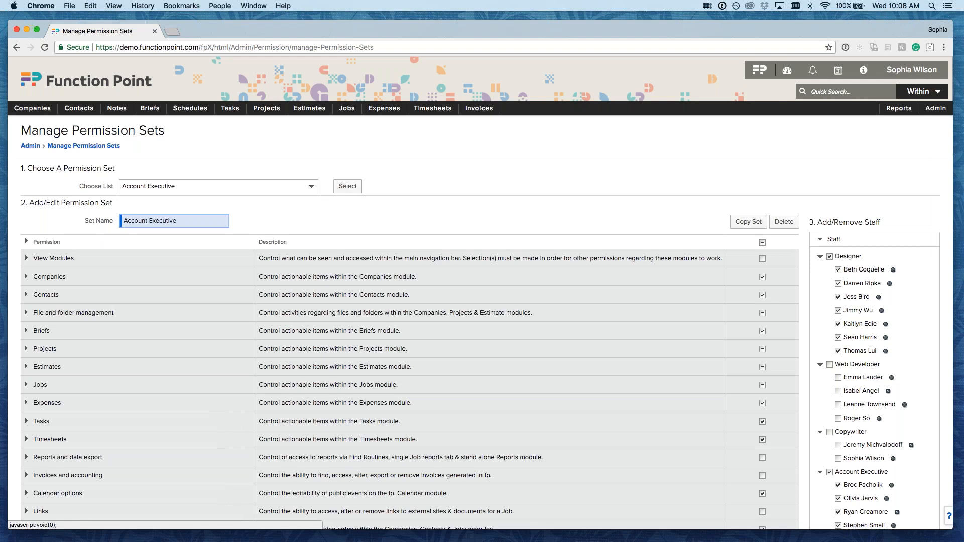
click(256, 216)
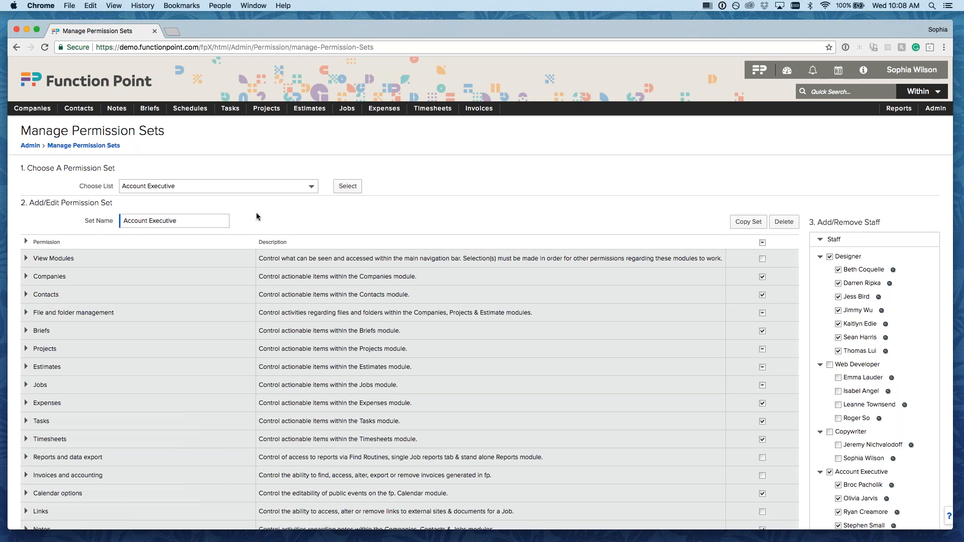
drag(29, 202, 106, 224)
click(131, 204)
click(185, 221)
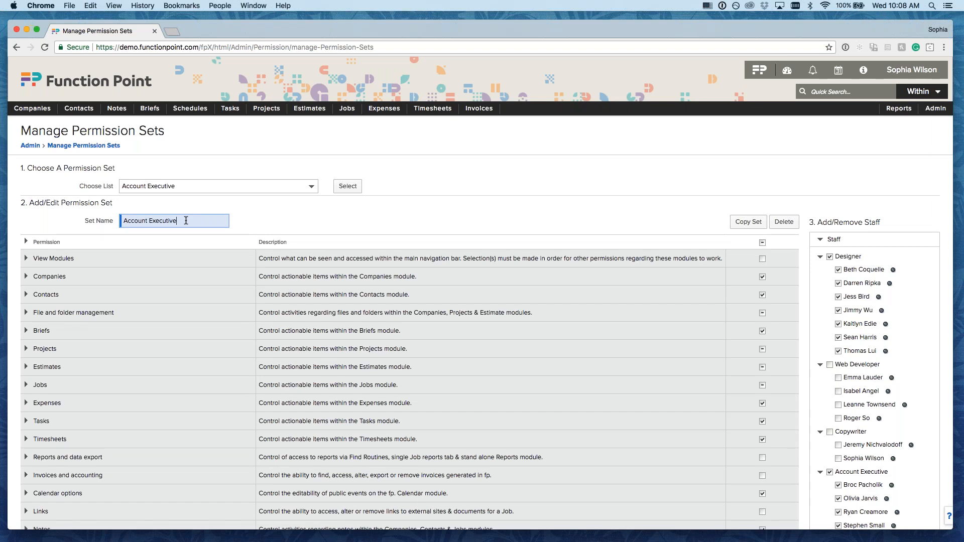
click(216, 185)
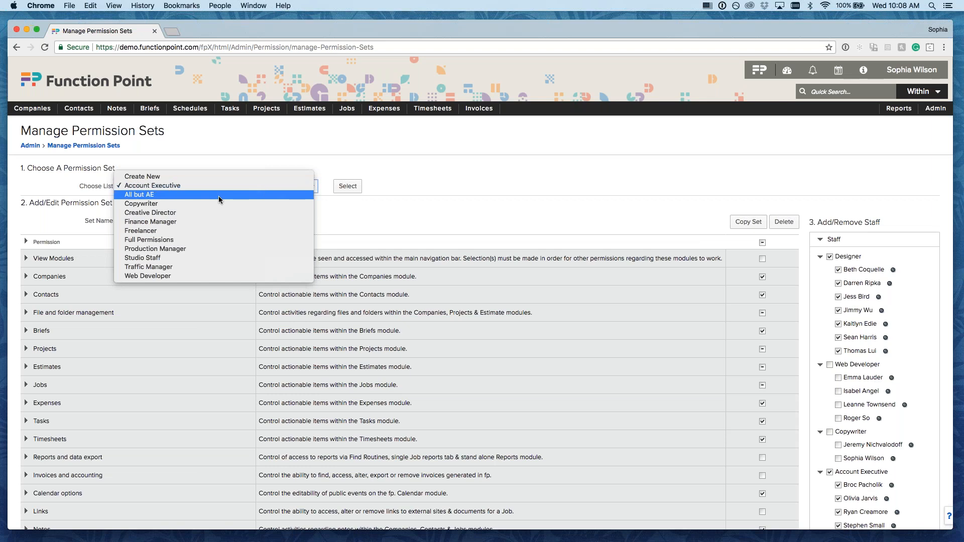
click(356, 200)
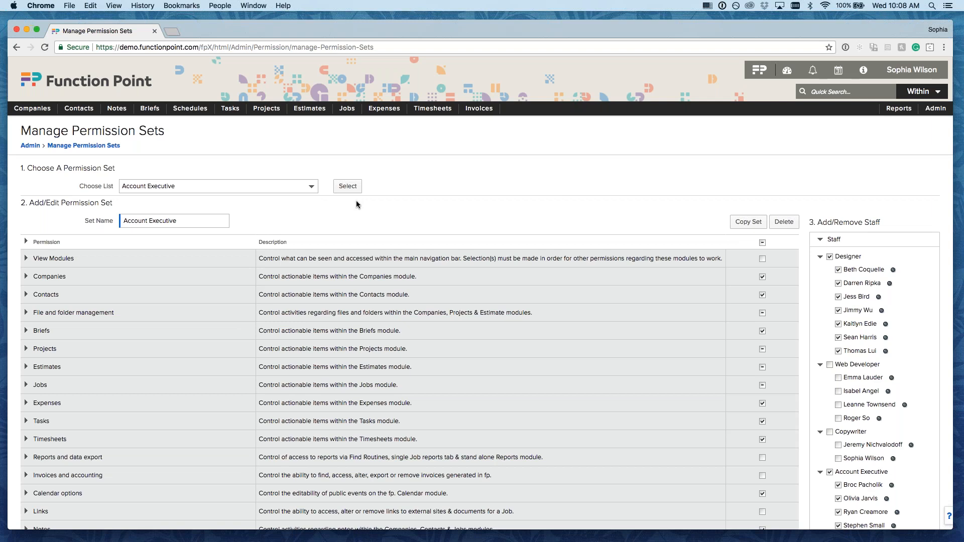
scroll(331, 211, down, 2)
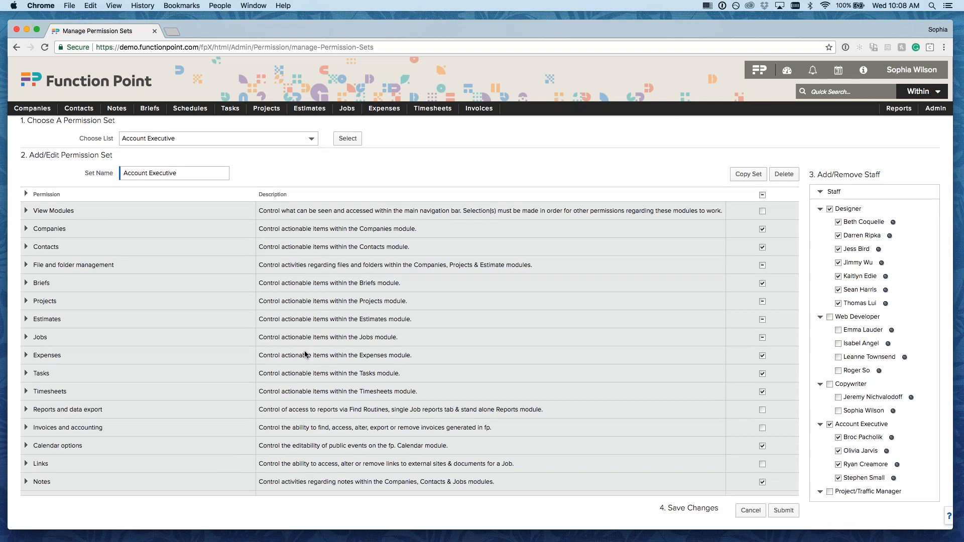
scroll(303, 379, down, 1)
scroll(303, 380, up, 1)
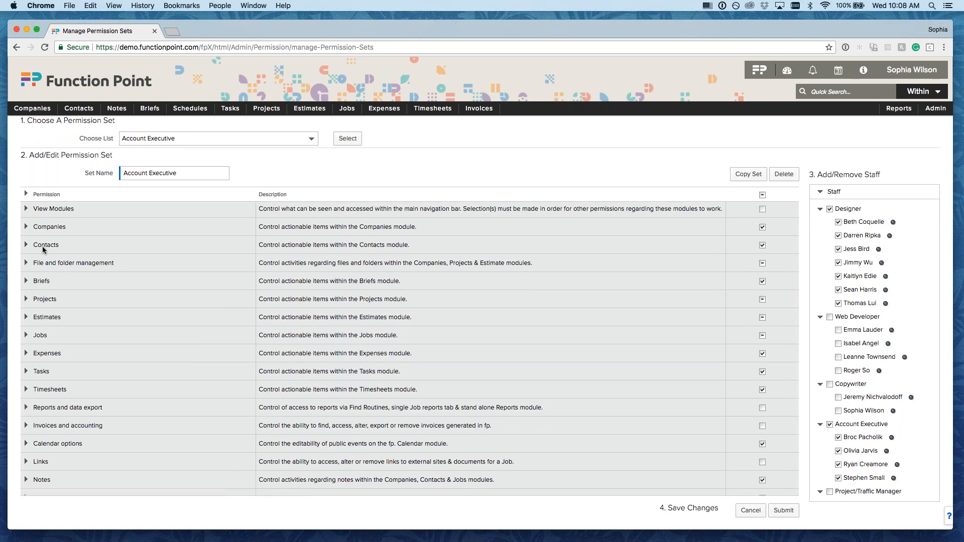
scroll(41, 378, down, 2)
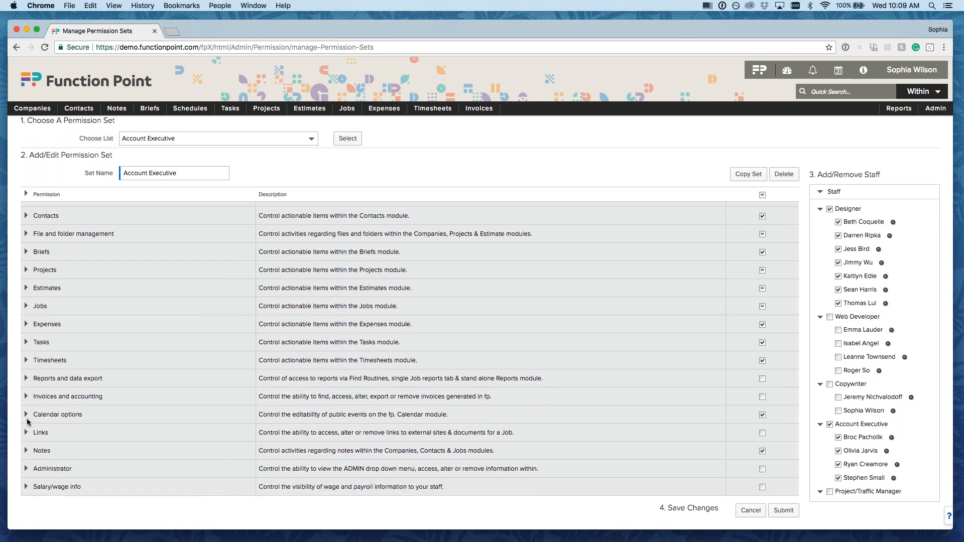
click(26, 397)
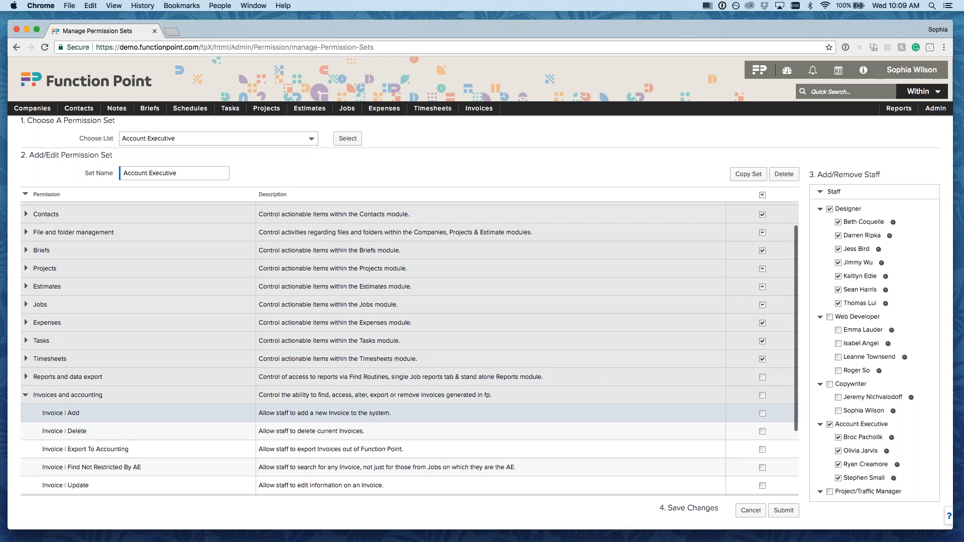
scroll(126, 383, down, 4)
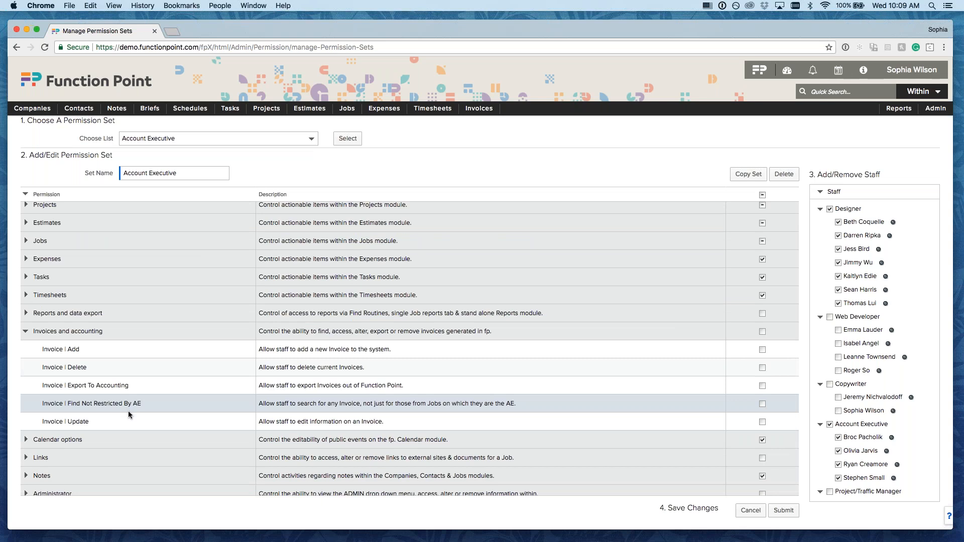
click(26, 331)
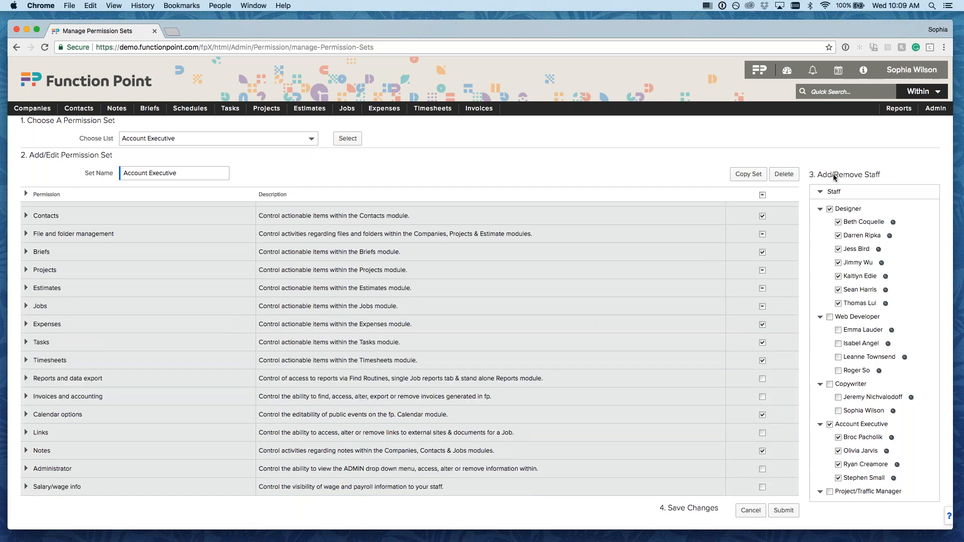
drag(817, 175, 877, 177)
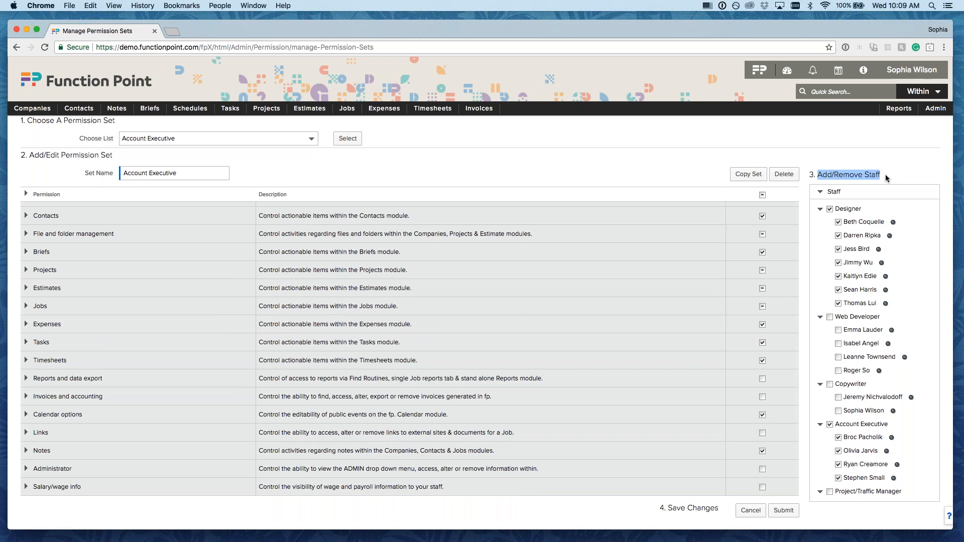
click(896, 176)
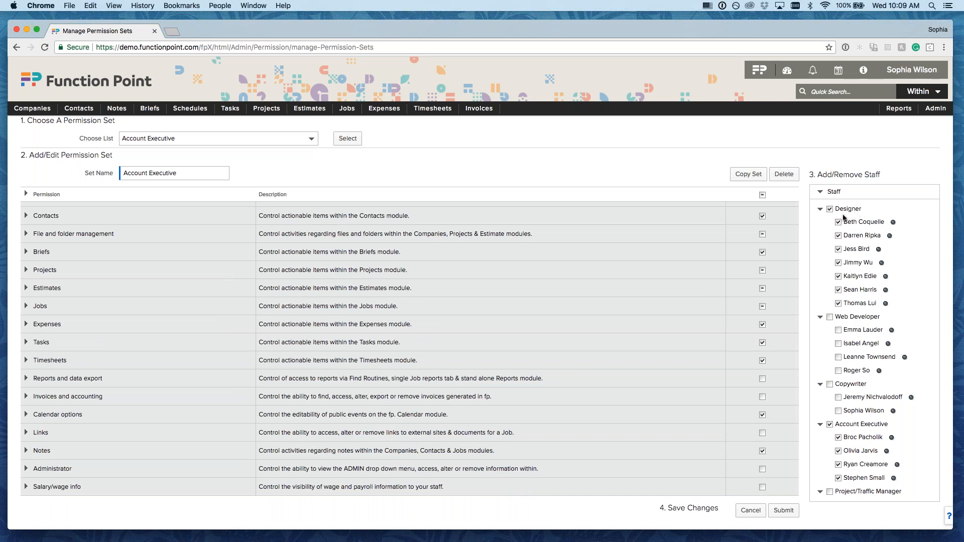
scroll(853, 307, down, 2)
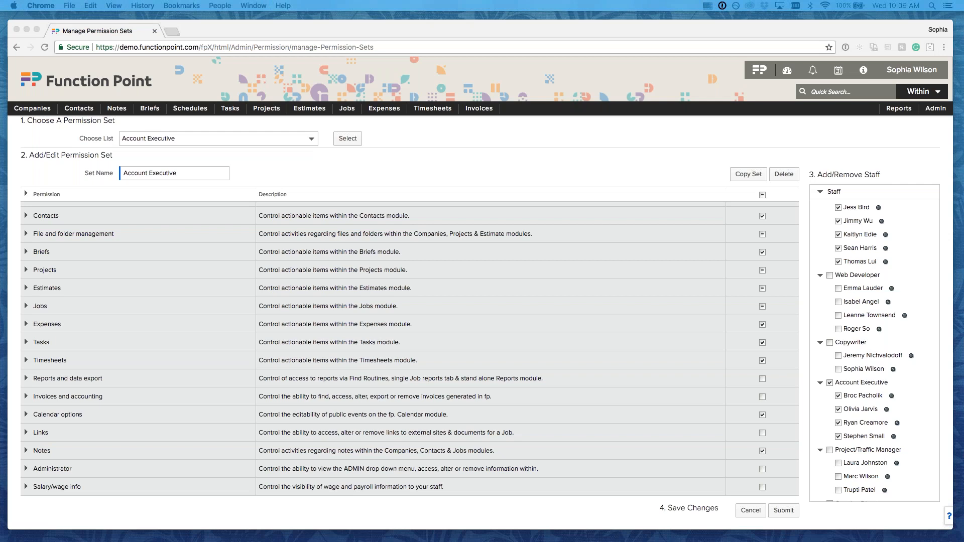
drag(963, 30, 698, 31)
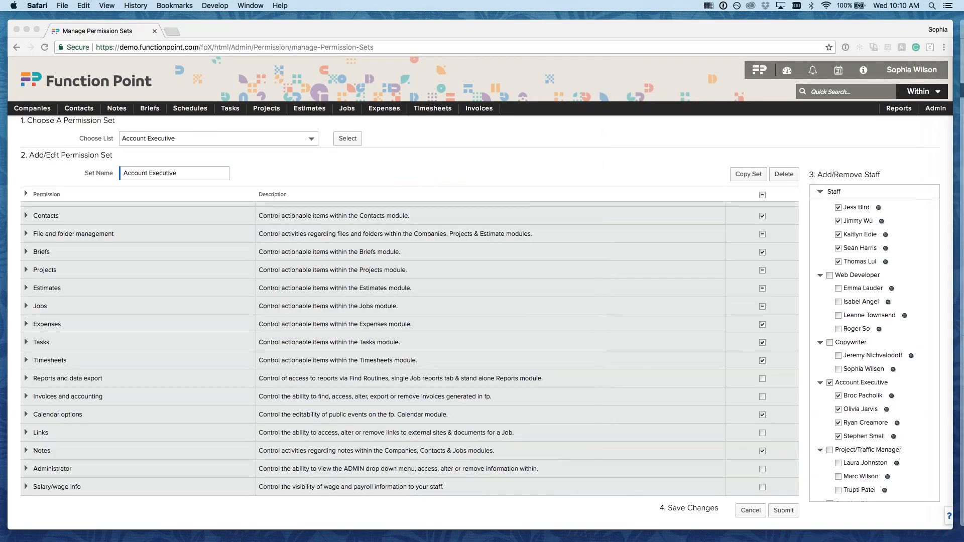
key(super+Tab)
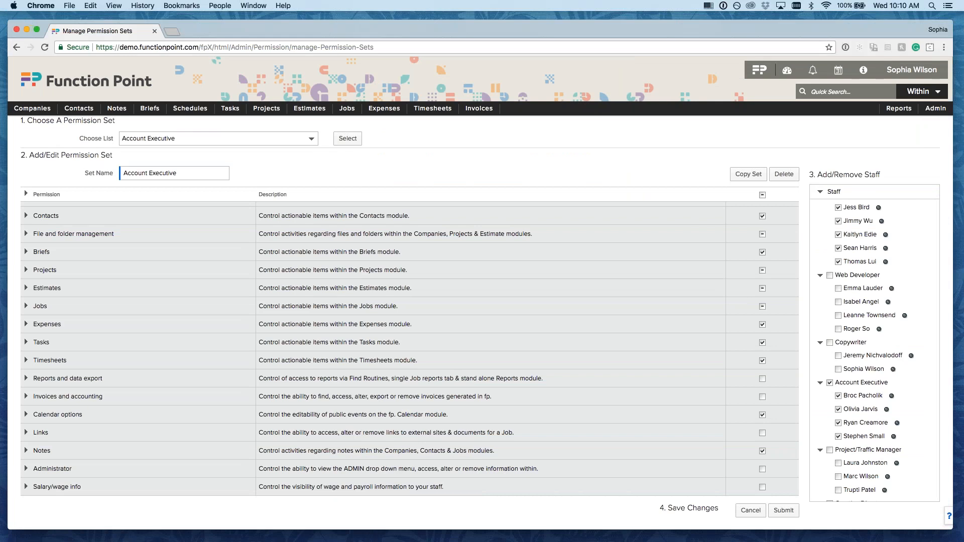
scroll(39, 221, up, 2)
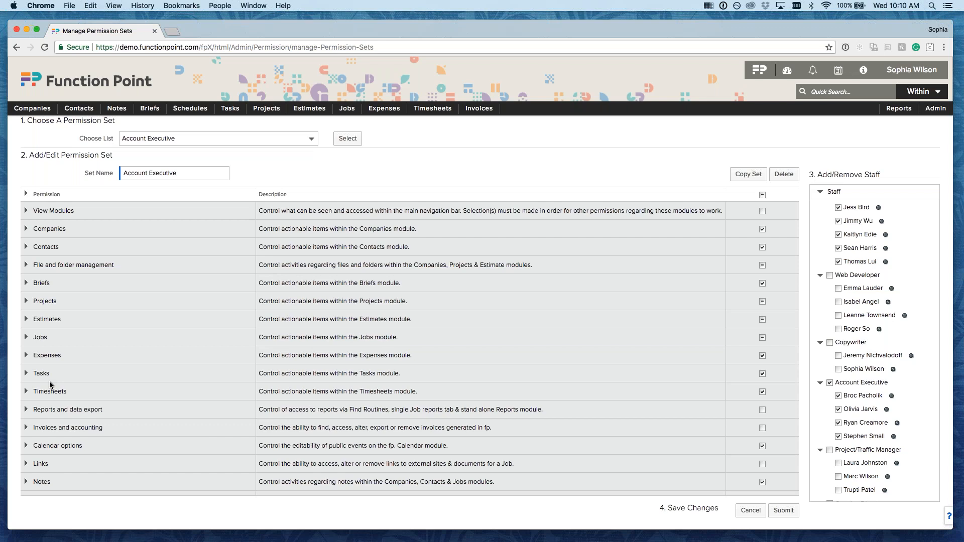
- Tick every View Modules permission except Report | View for Account Executive and submit
click(26, 210)
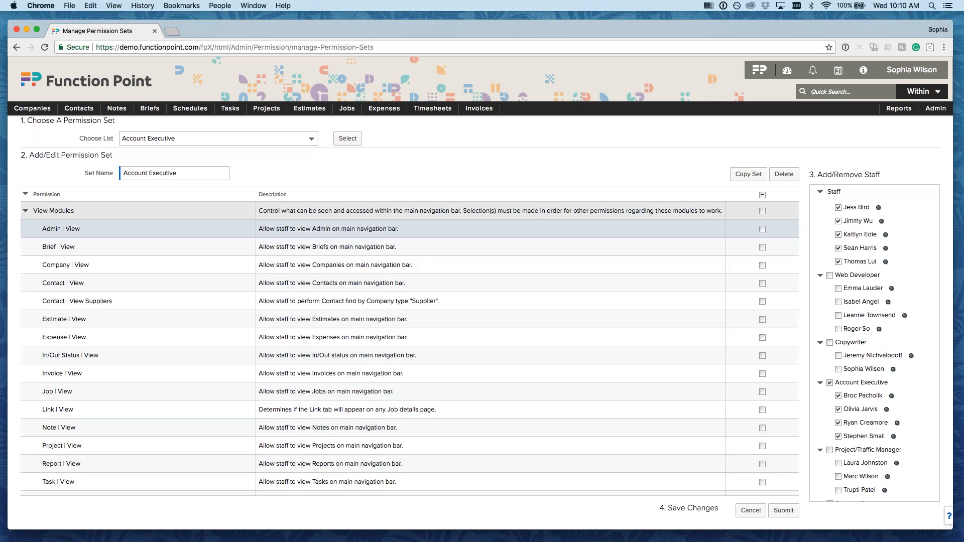
click(762, 211)
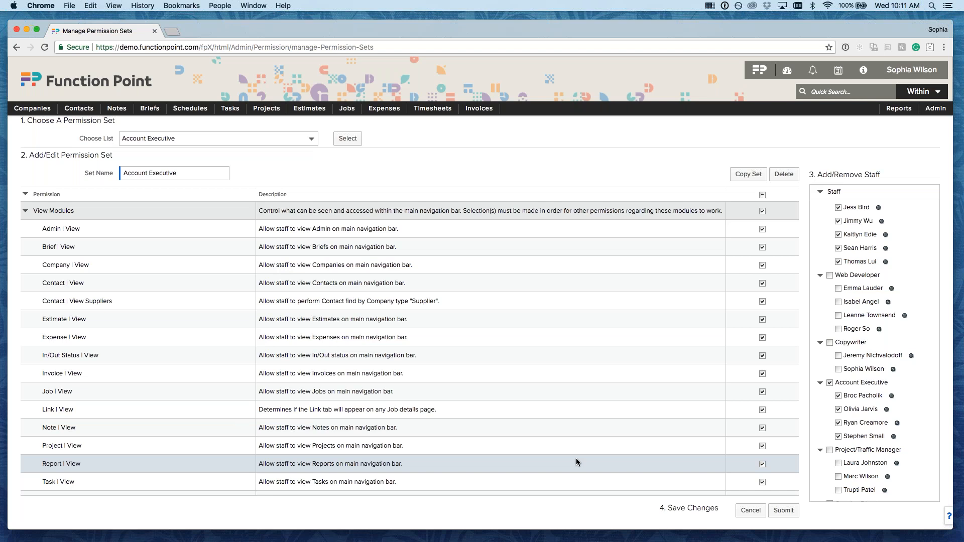
click(762, 465)
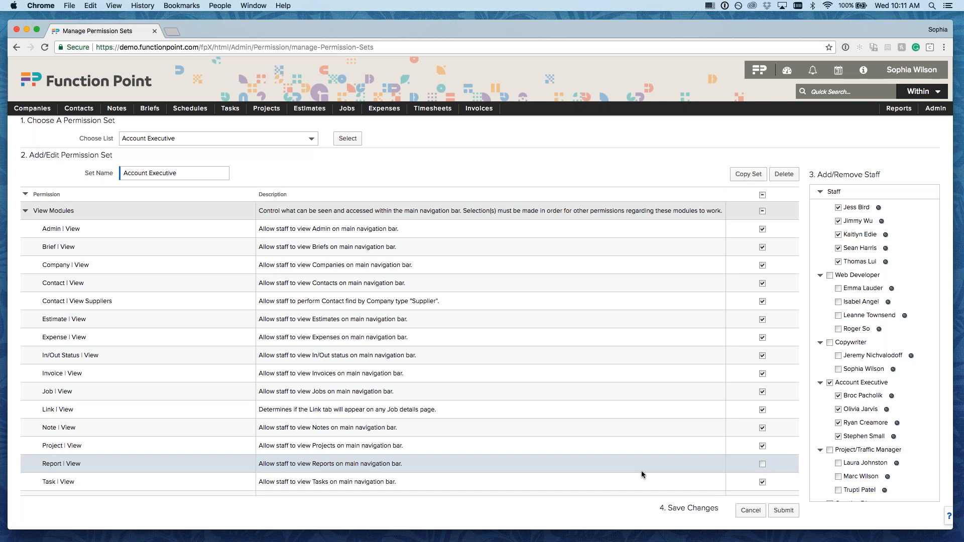
click(785, 510)
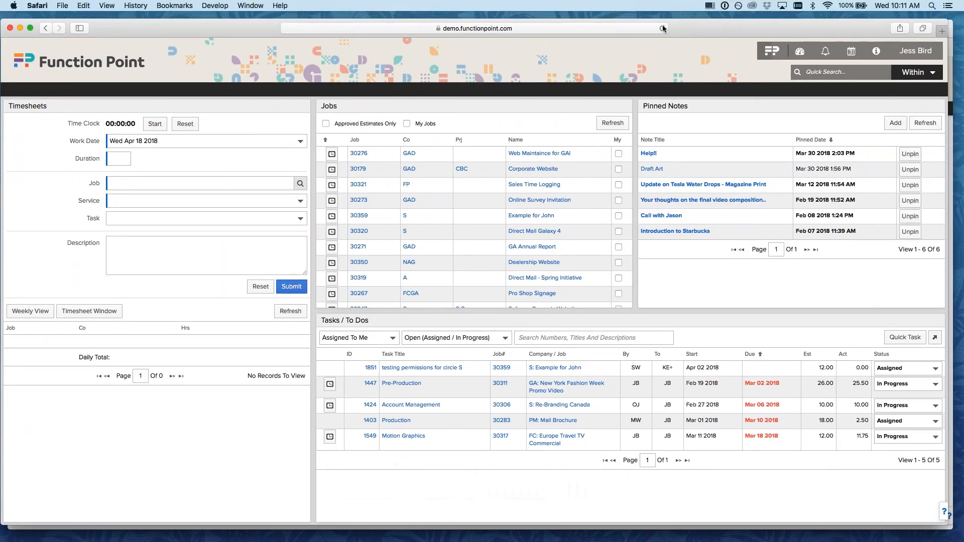
- Reload the Account Executive's dashboard and check its navigation menus no longer show Reports
click(663, 29)
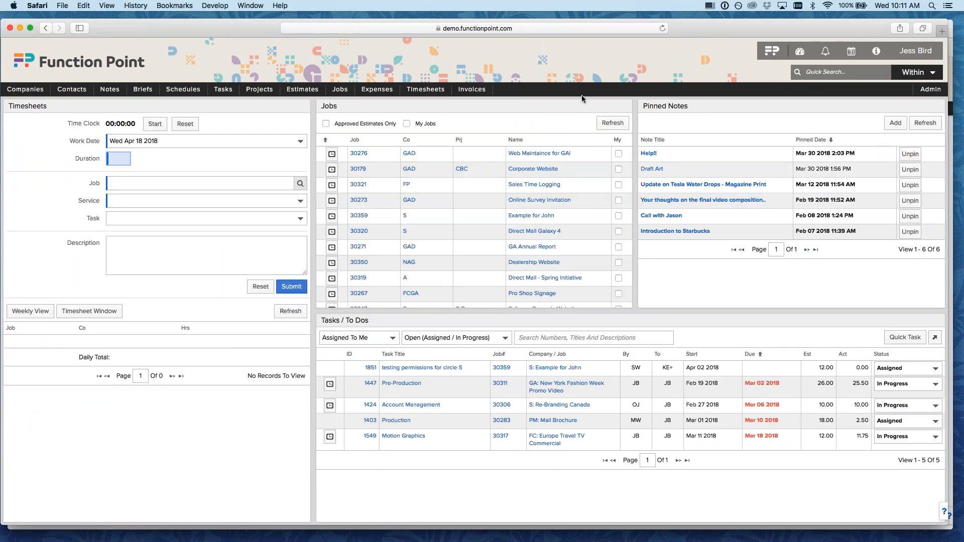
mouse_move(58, 93)
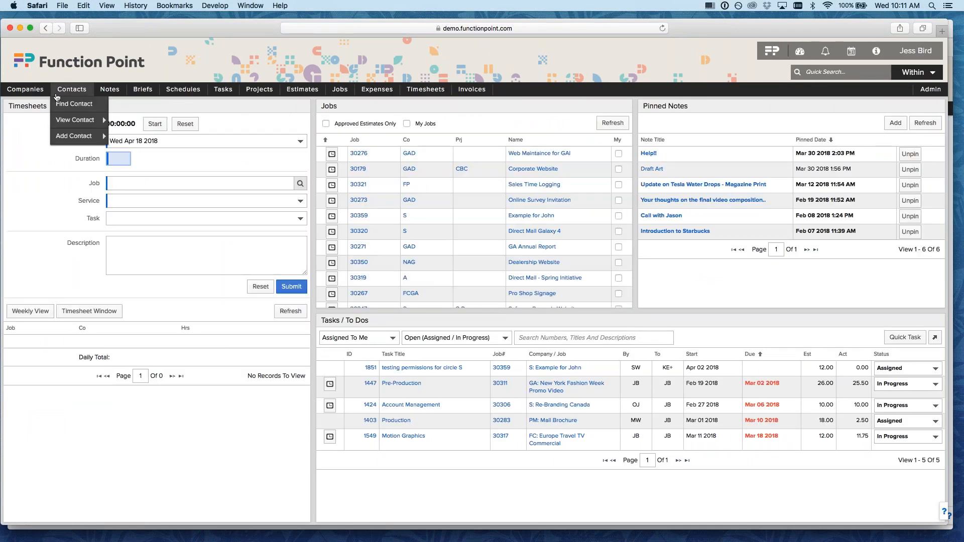
mouse_move(321, 98)
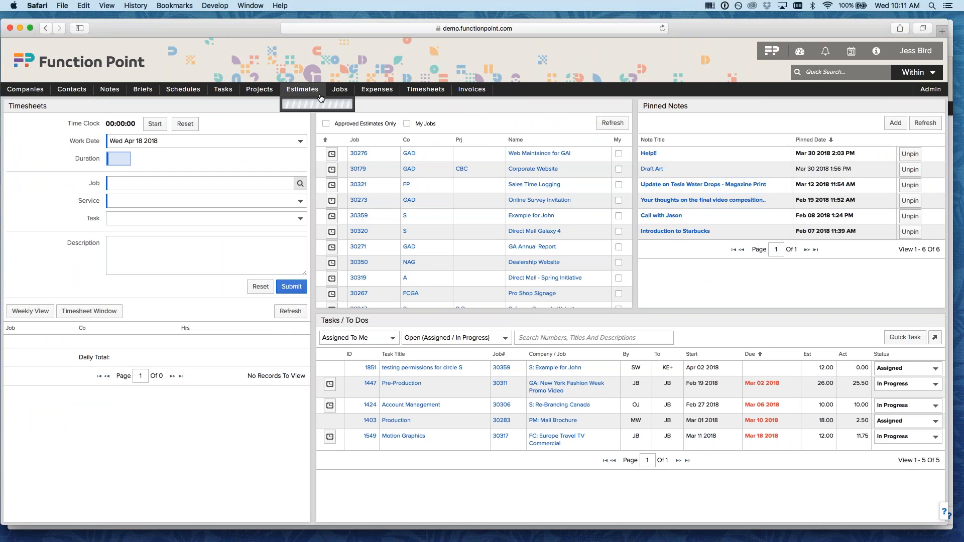
mouse_move(492, 97)
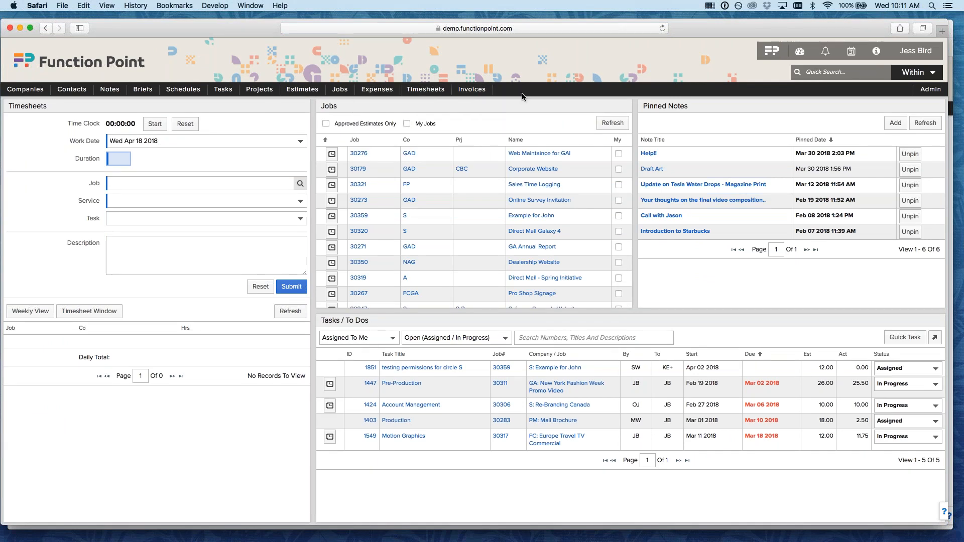
mouse_move(931, 95)
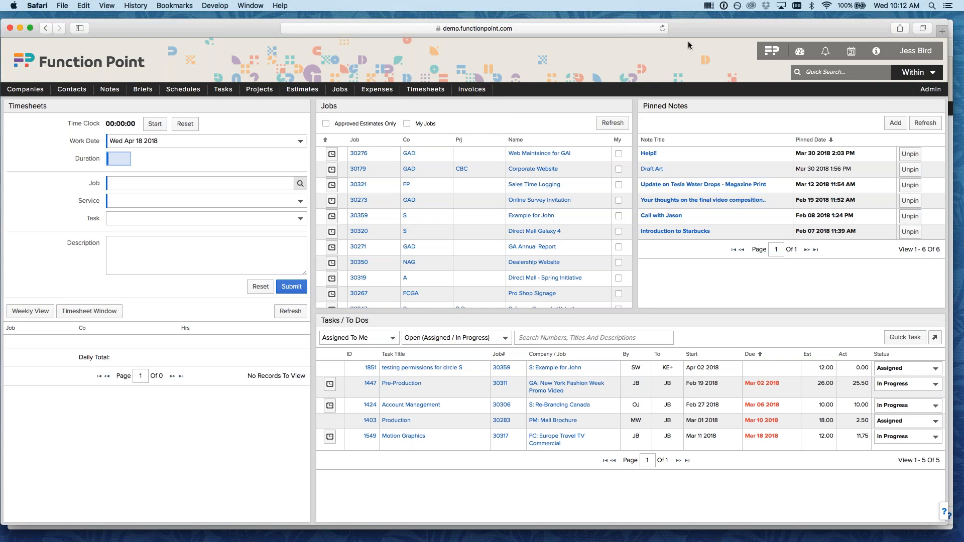
drag(691, 31, 963, 24)
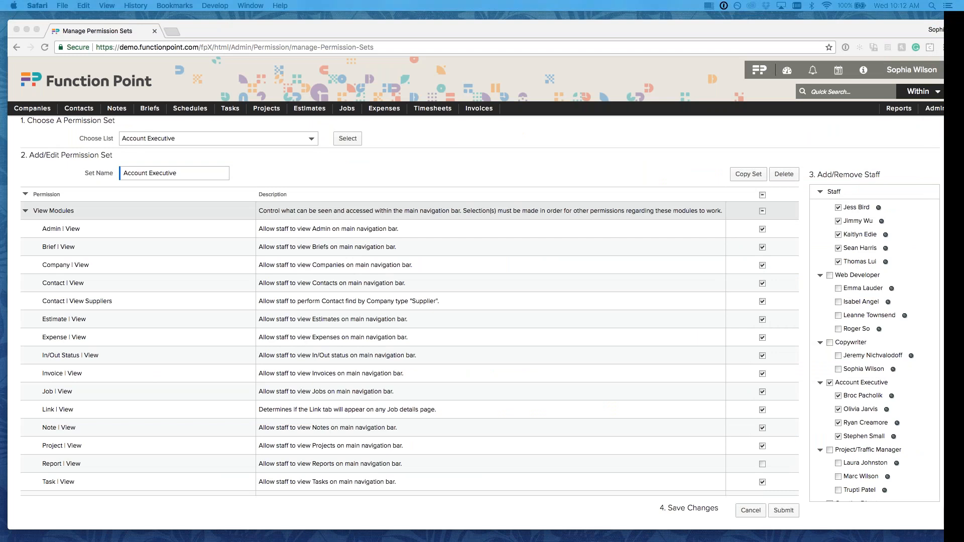
- Collapse View Modules in the permission sets window, then open job 30330 Web Maintenance NAG
click(690, 159)
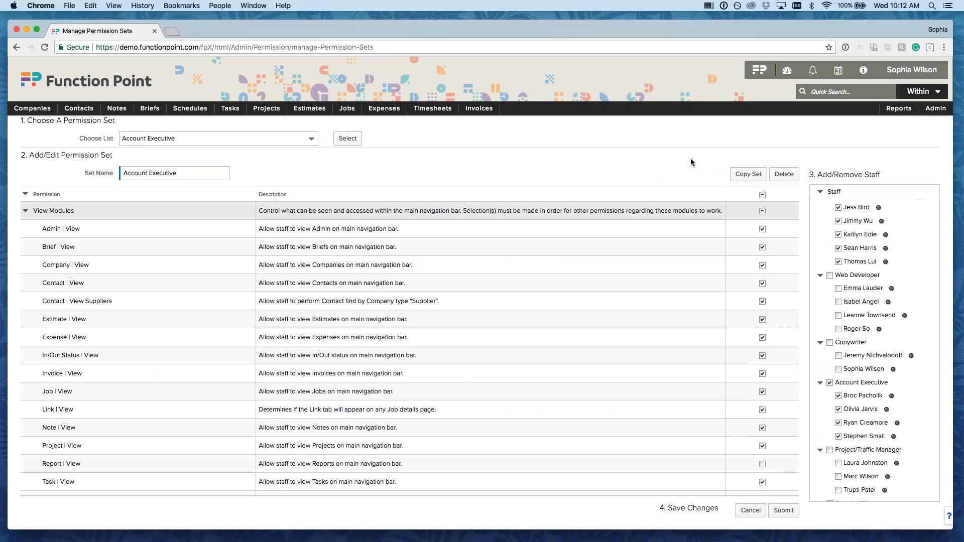
click(26, 211)
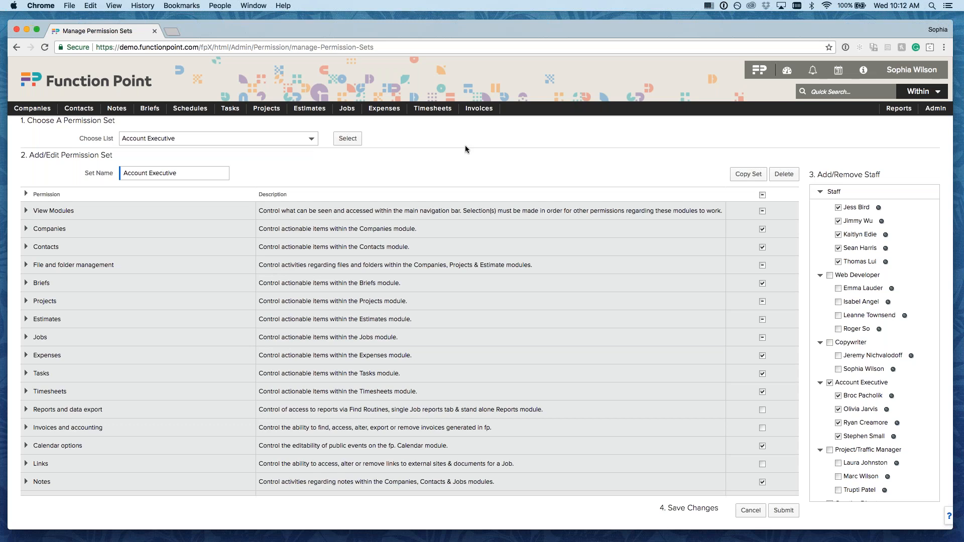
mouse_move(347, 109)
mouse_move(346, 140)
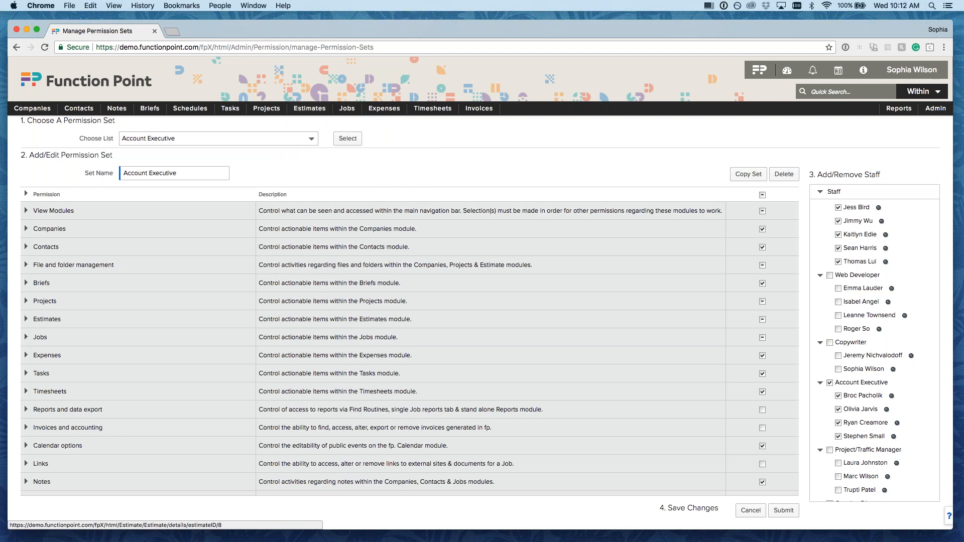
click(441, 159)
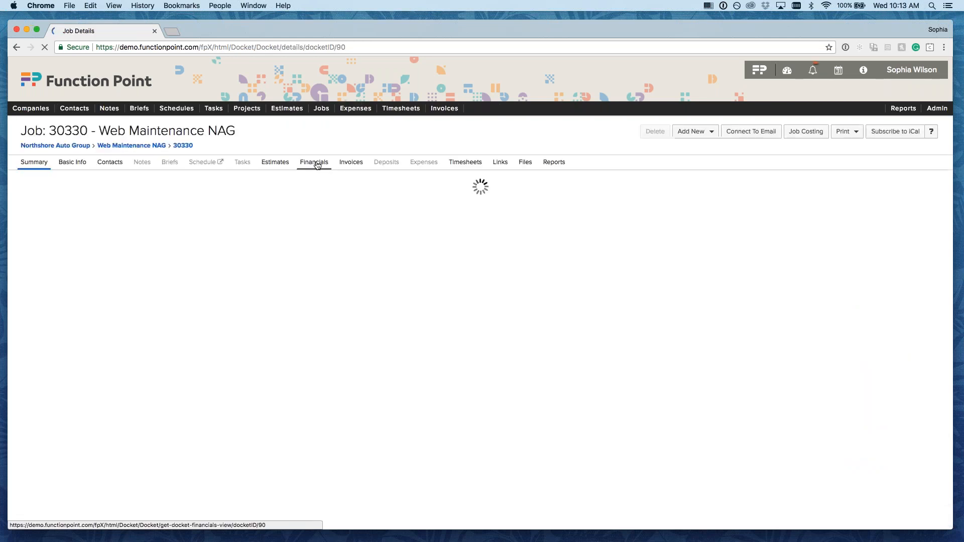
- Show job 30330's Financials: $25000.00 estimate, $16450.00 actual, $10040.00 invoiced
click(317, 166)
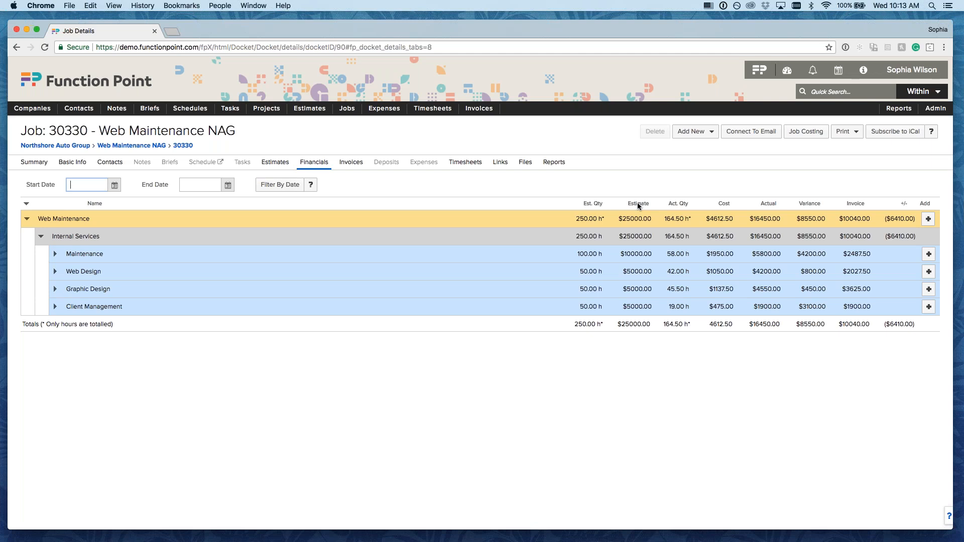
click(682, 174)
mouse_move(936, 112)
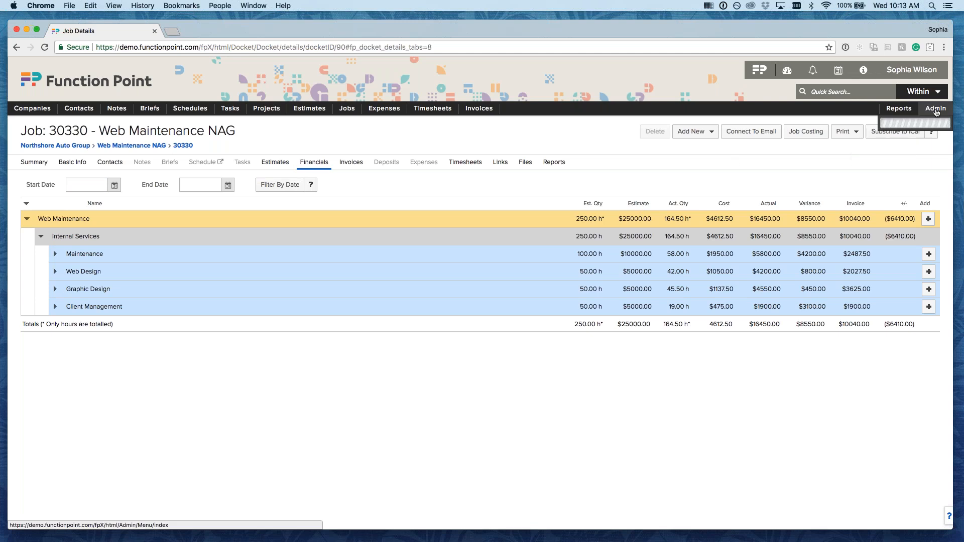
- Return to Manage Permission Sets and reload the Account Executive set
mouse_move(890, 160)
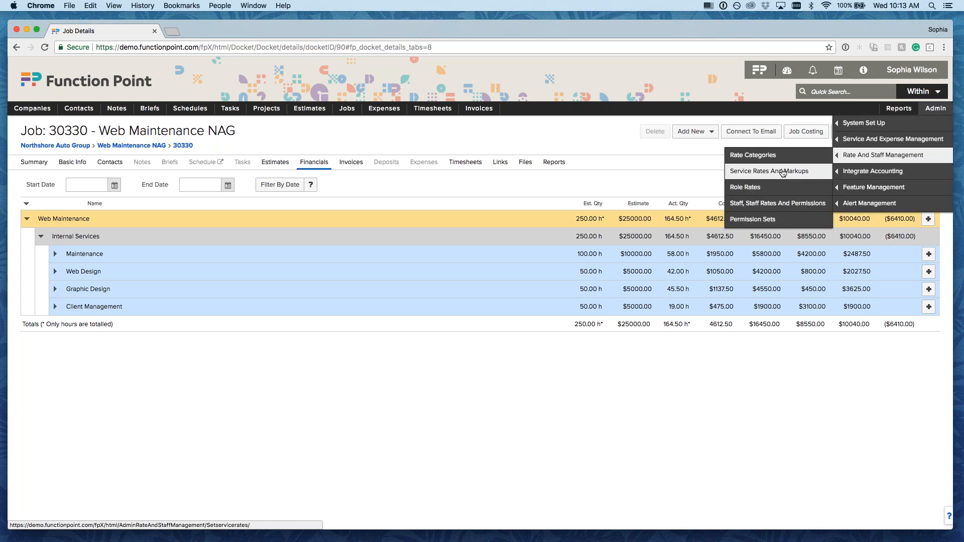
click(768, 219)
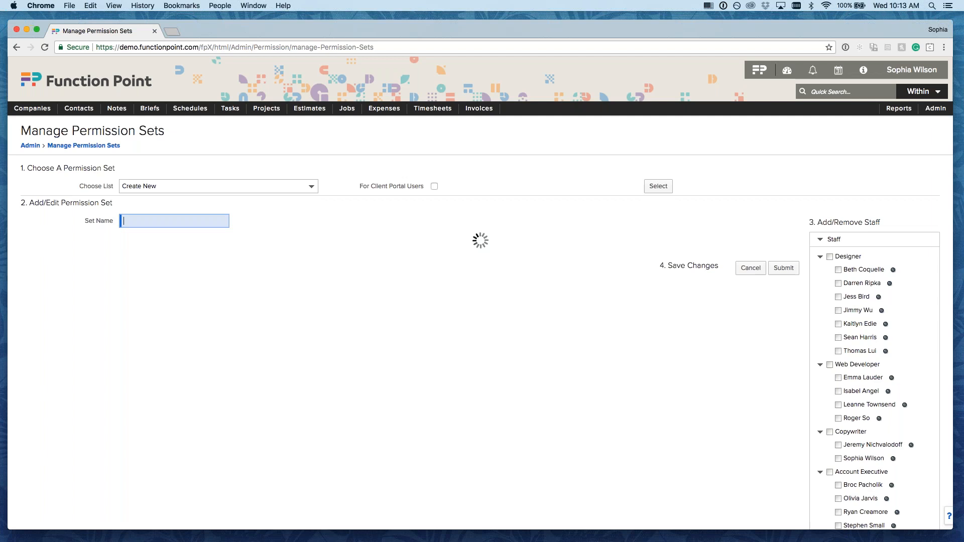
click(231, 187)
click(228, 196)
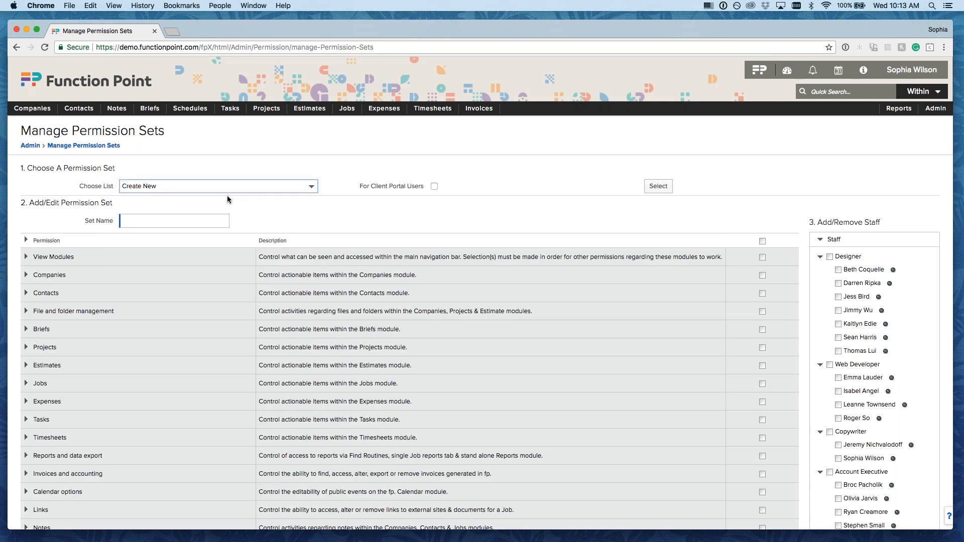
click(347, 186)
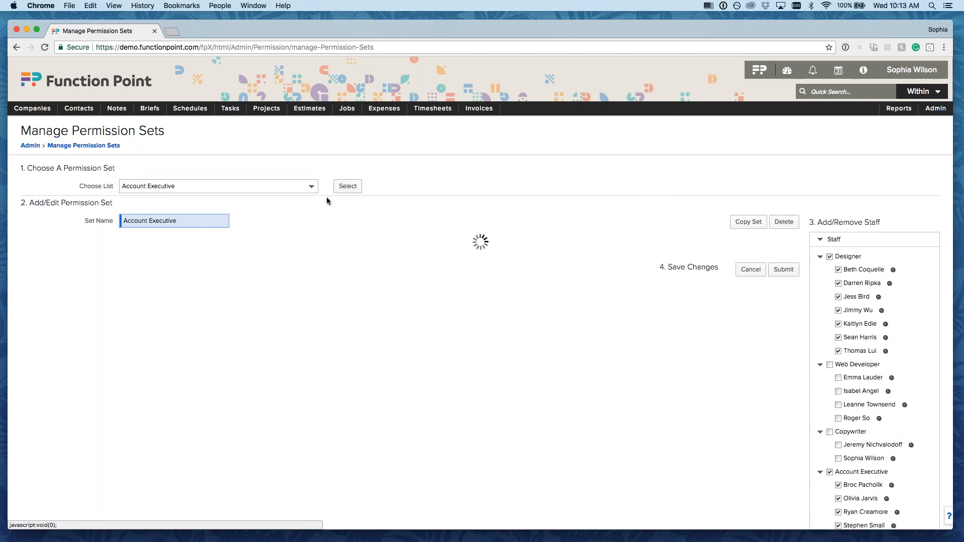
- Scroll down through the Account Executive set's full permission table
scroll(254, 358, down, 2)
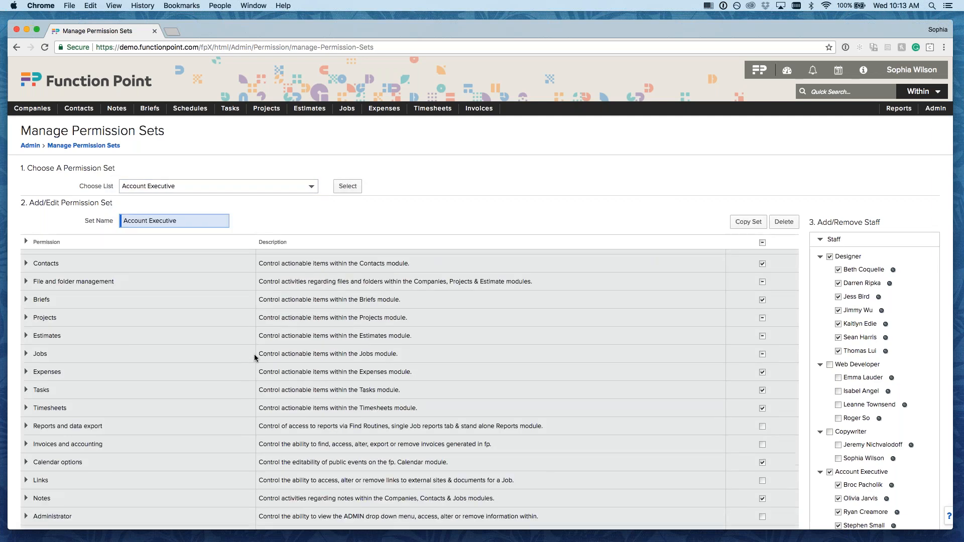
scroll(212, 457, down, 2)
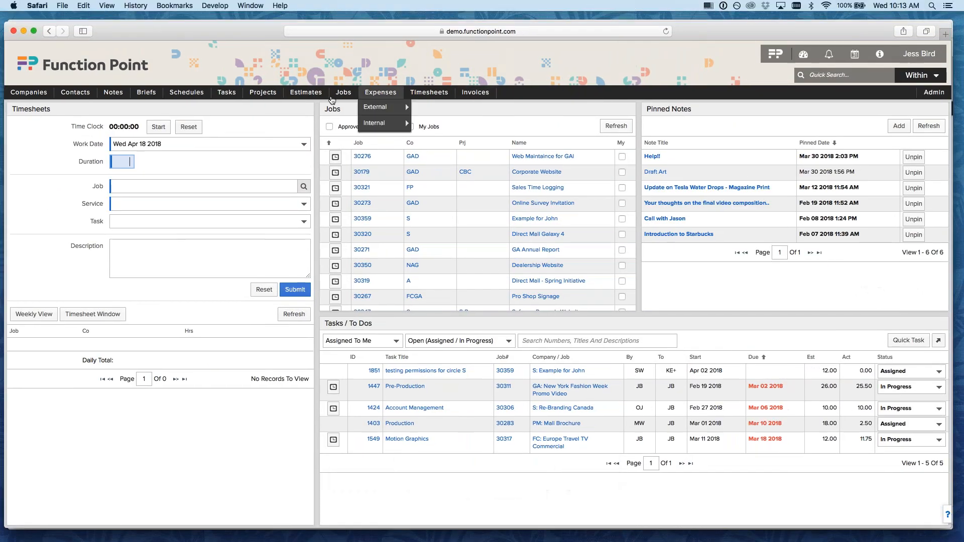
- Open job 30295 Dealership Signage and show its Financials tab
mouse_move(343, 94)
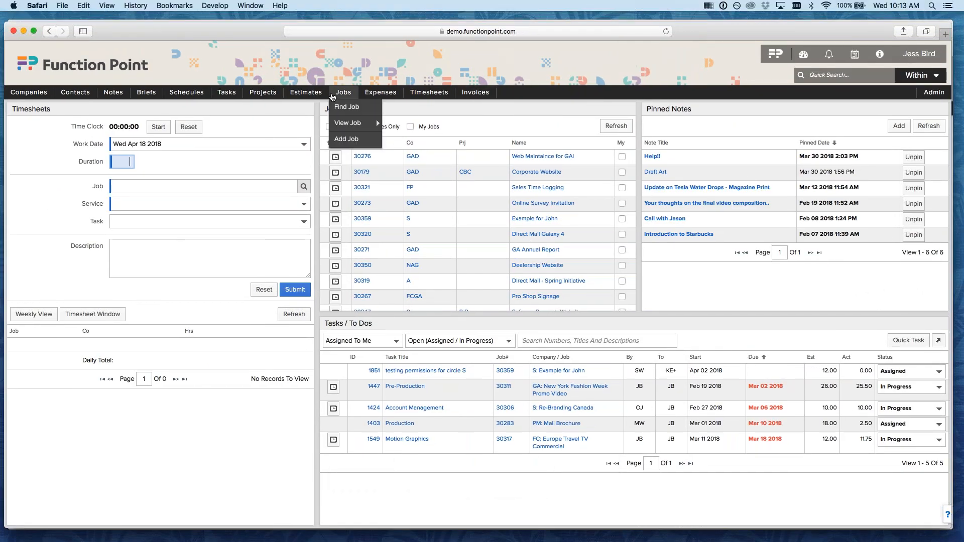
mouse_move(346, 124)
click(432, 125)
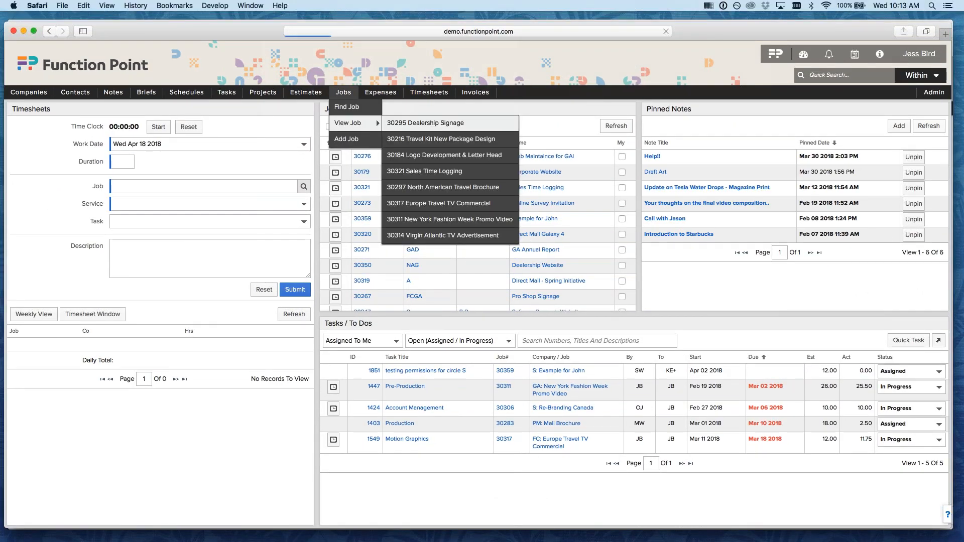
click(310, 147)
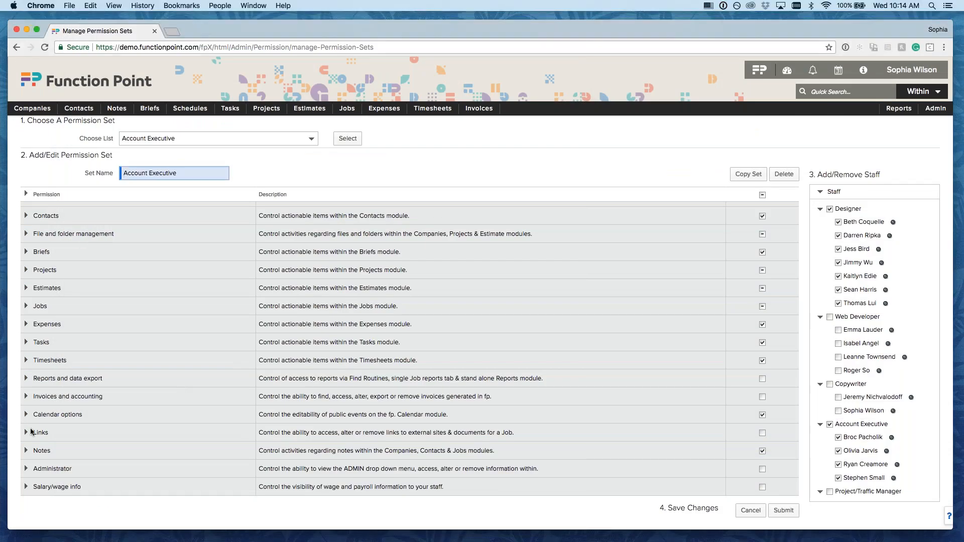
- Tick Admin | Show Actual, Show Estimated, Show Invoices and Show Rates under Administrator, and submit
click(26, 468)
scroll(26, 468, down, 3)
scroll(409, 349, down, 6)
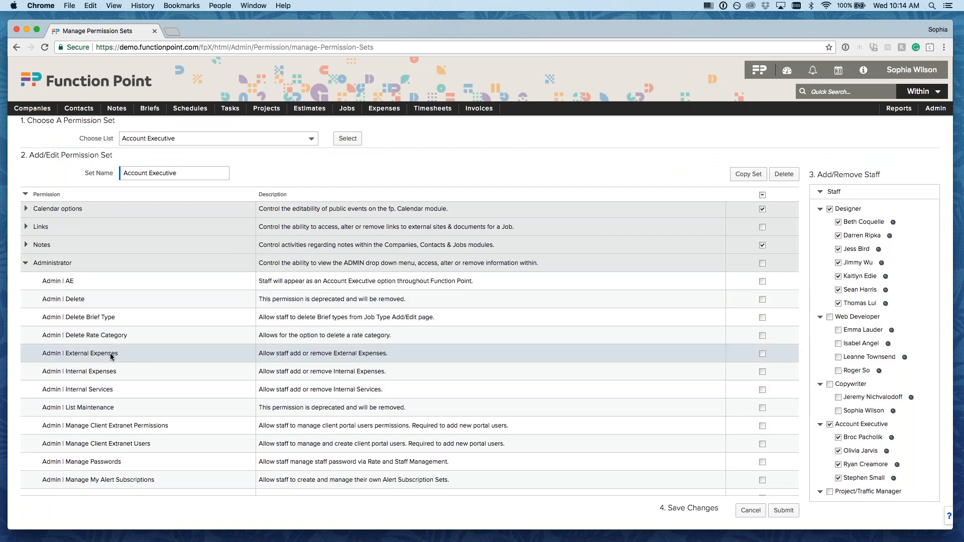
scroll(188, 354, down, 4)
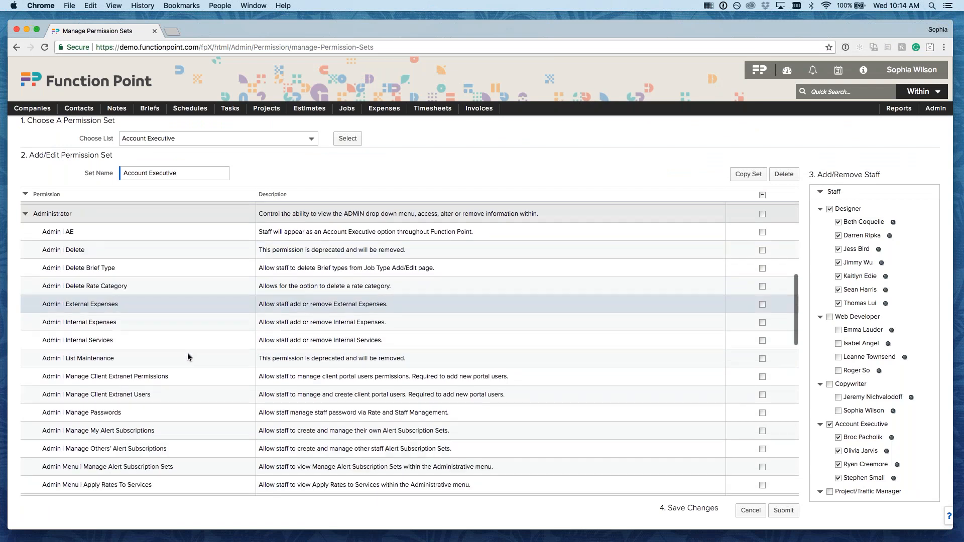
scroll(187, 353, down, 6)
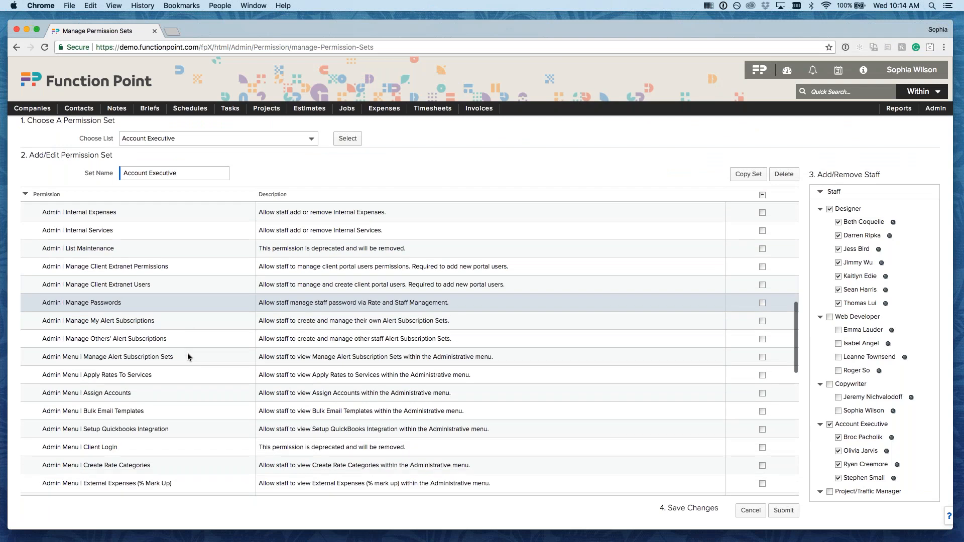
scroll(188, 353, down, 9)
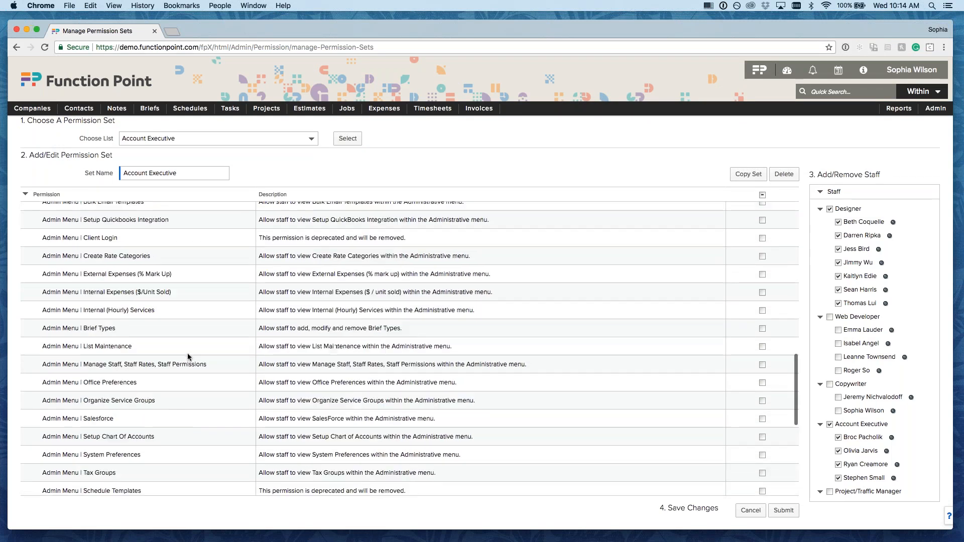
scroll(188, 357, down, 8)
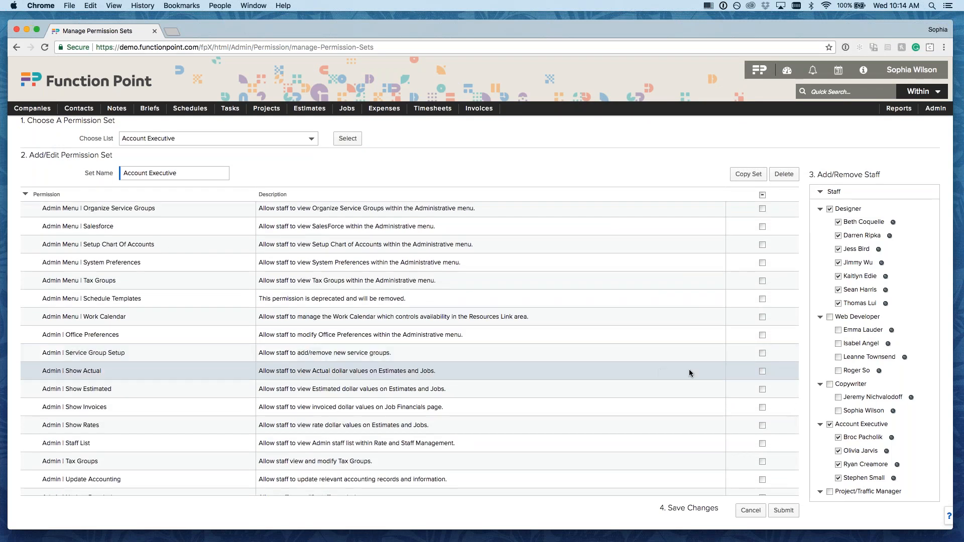
click(762, 371)
click(762, 389)
click(762, 407)
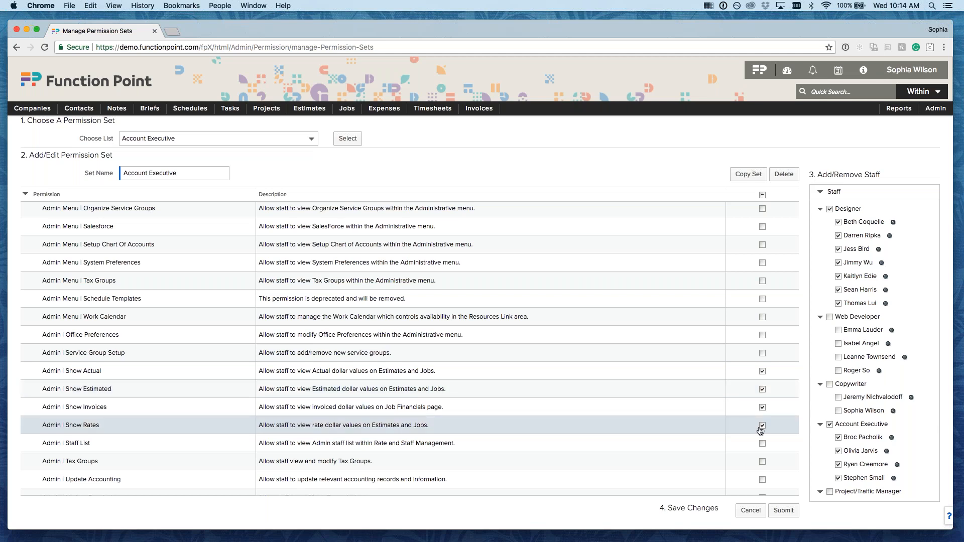
click(784, 510)
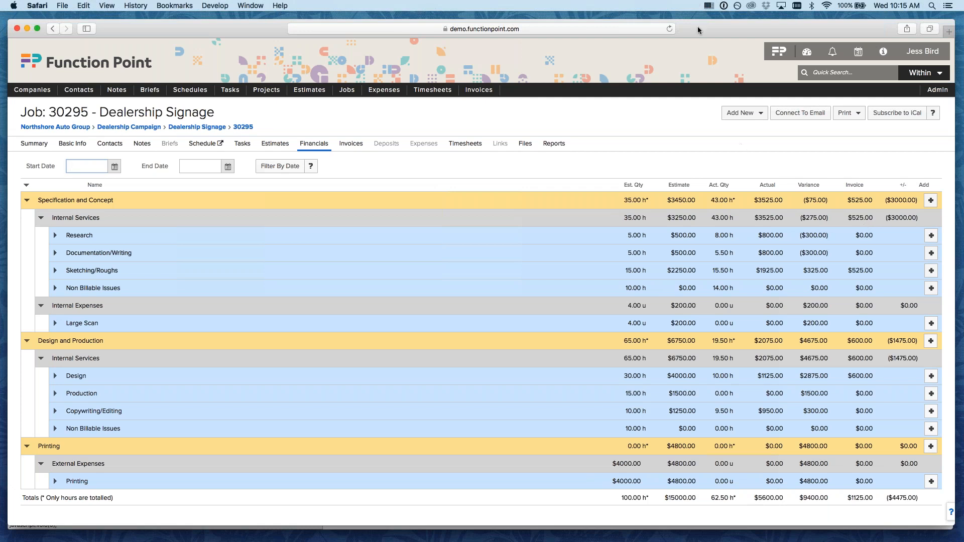
- Review job 30295 Dealership Signage's Financials tab with its estimate, actual and invoiced amounts
click(628, 126)
- Start a new estimate and check which names the AE dropdown offers, without choosing one
mouse_move(312, 94)
click(308, 138)
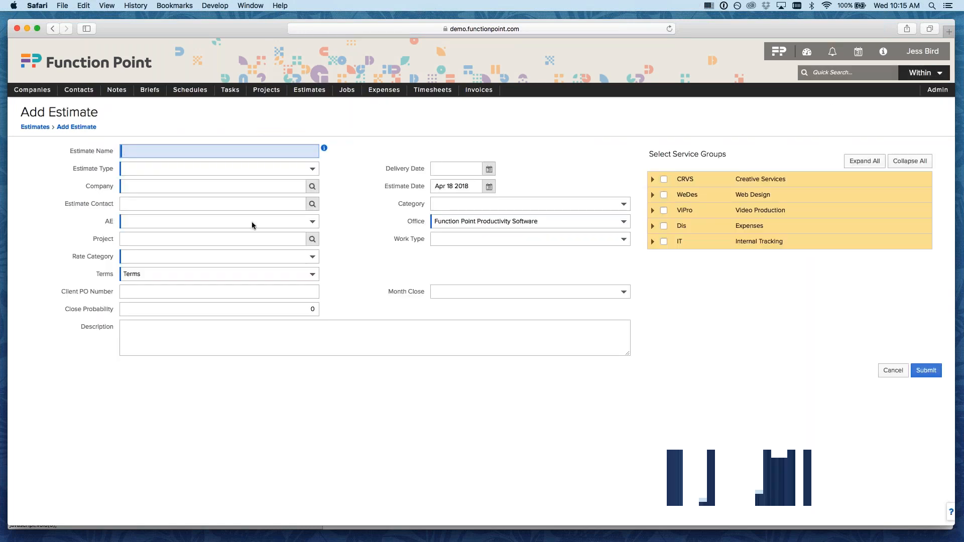
click(251, 222)
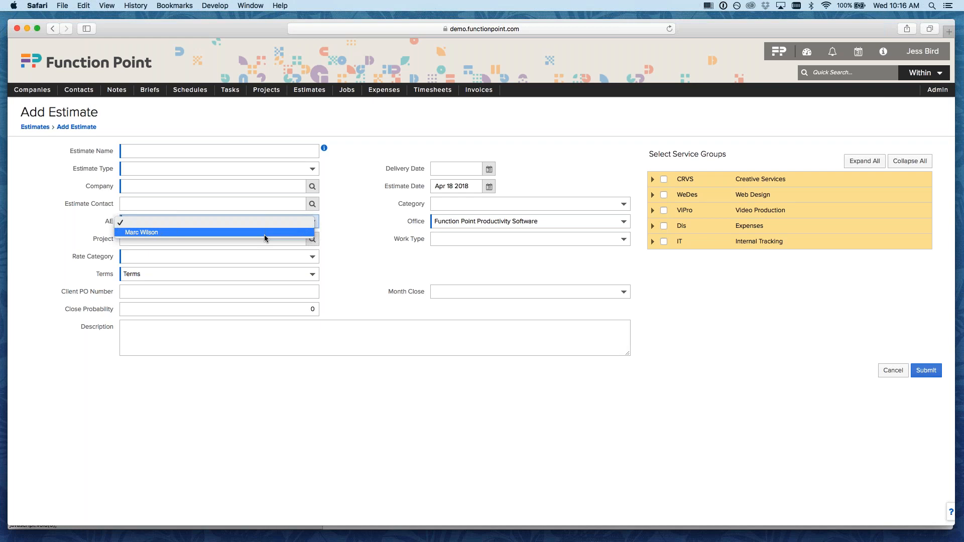
click(239, 32)
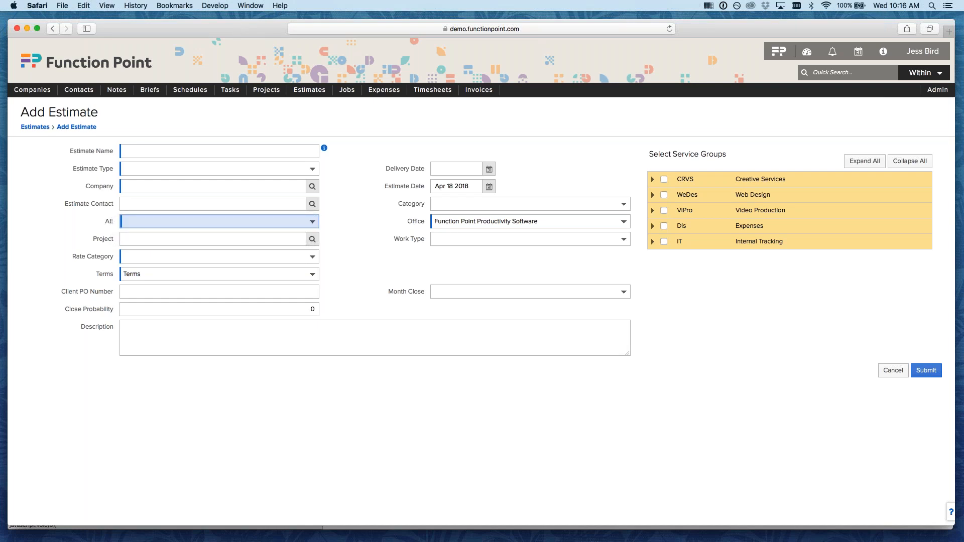
- Return to the Manage Permission Sets window and scroll up toward Administrator
key(super+Tab)
drag(354, 29, 356, 42)
scroll(176, 347, up, 15)
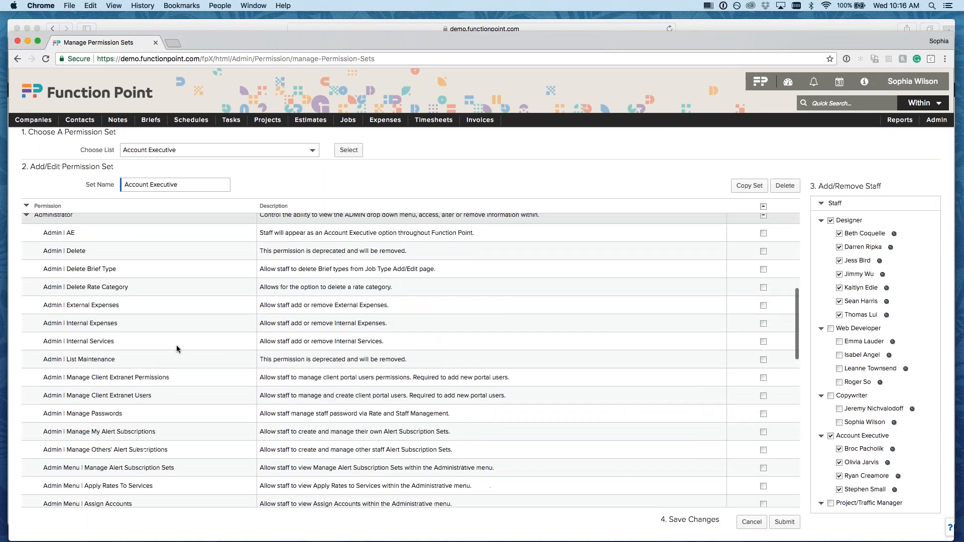
- Grant Admin | AE to the Account Executive set and submit the change
scroll(177, 346, up, 5)
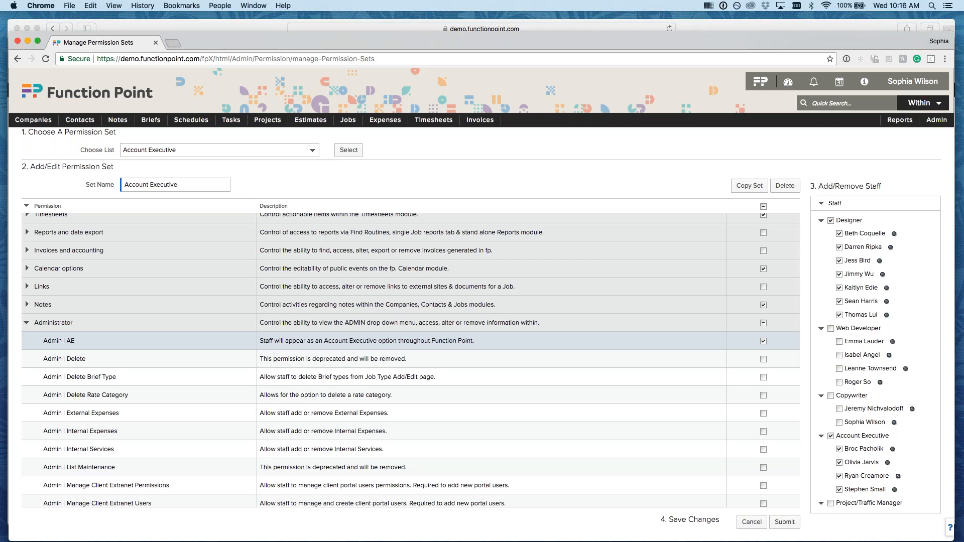
click(783, 522)
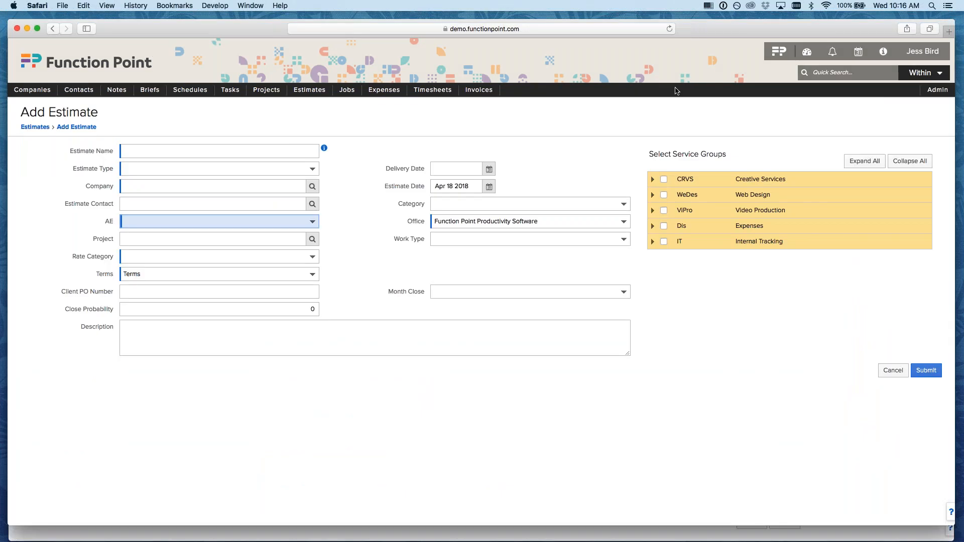
- Reload the Add Estimate form, confirm the designers now appear as AE choices, then return to permission sets
click(669, 28)
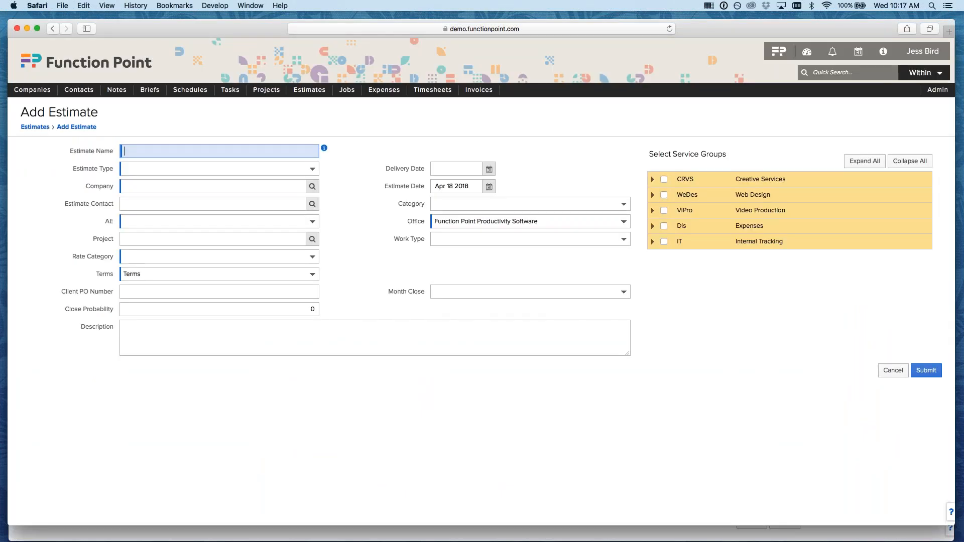
click(239, 221)
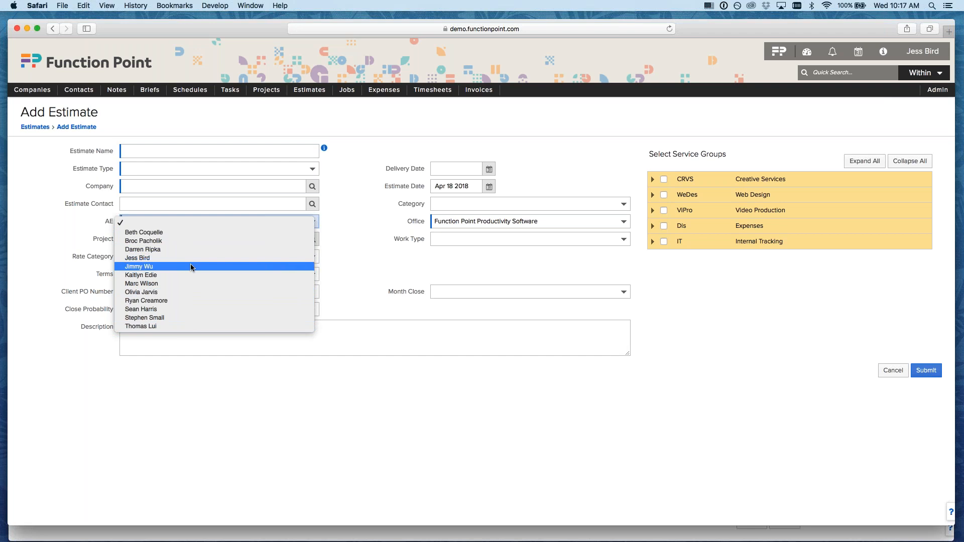
click(365, 265)
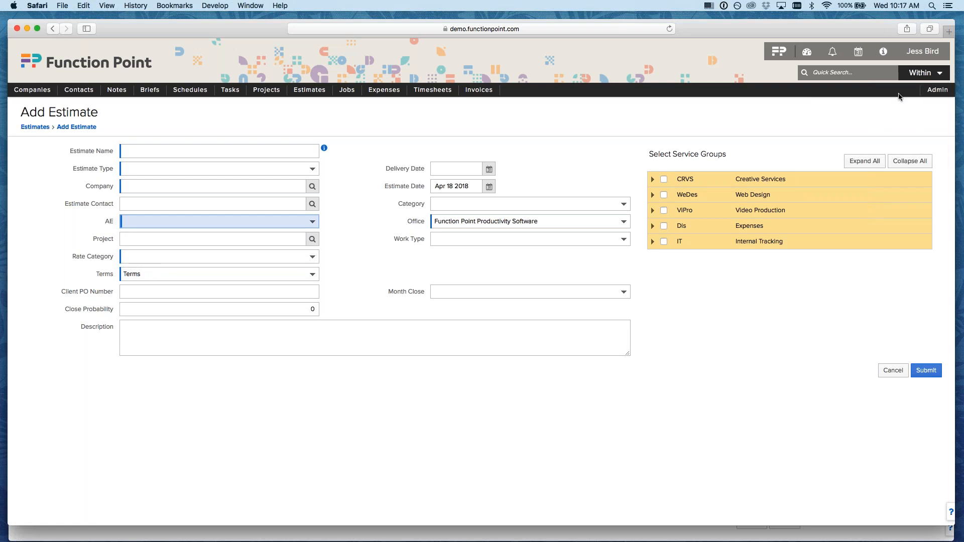
mouse_move(351, 95)
click(488, 535)
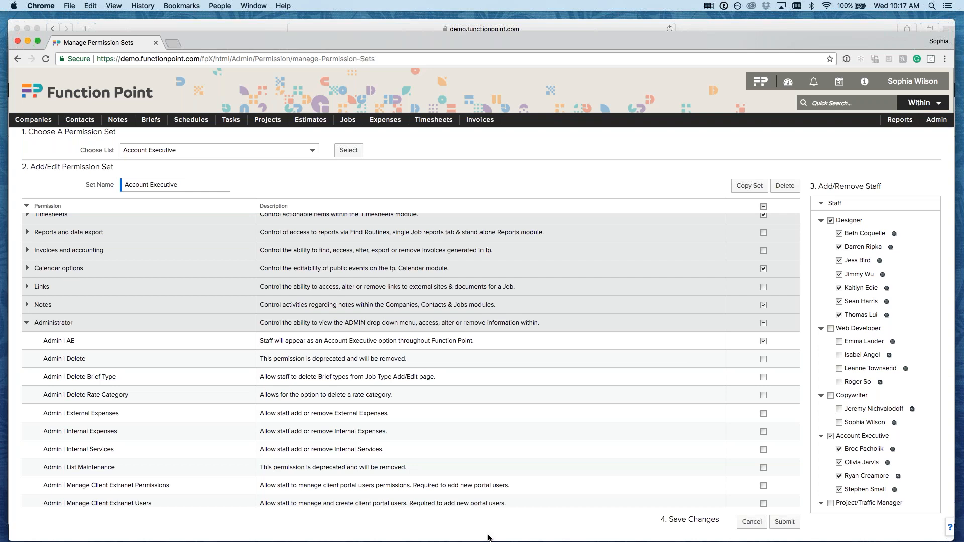
scroll(191, 399, down, 3)
scroll(191, 399, up, 2)
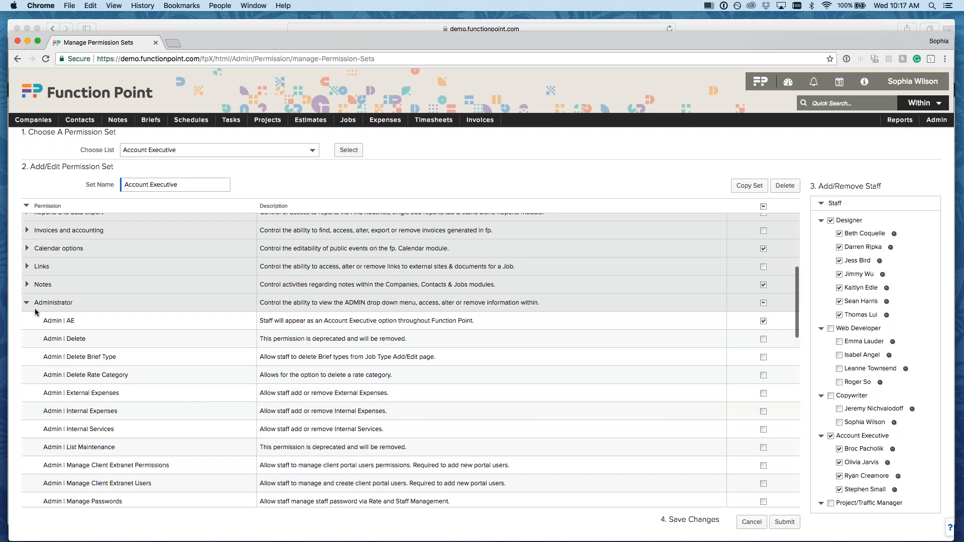
click(27, 302)
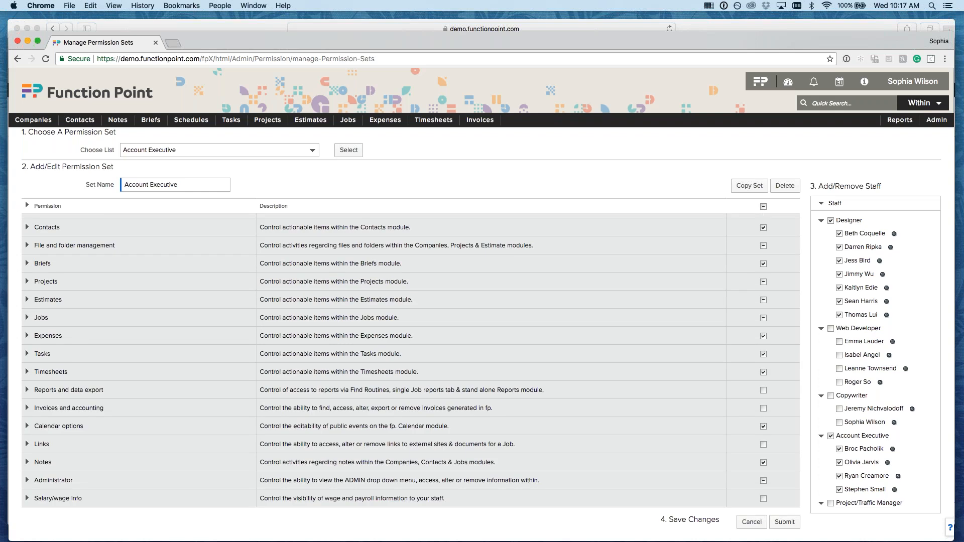
click(27, 408)
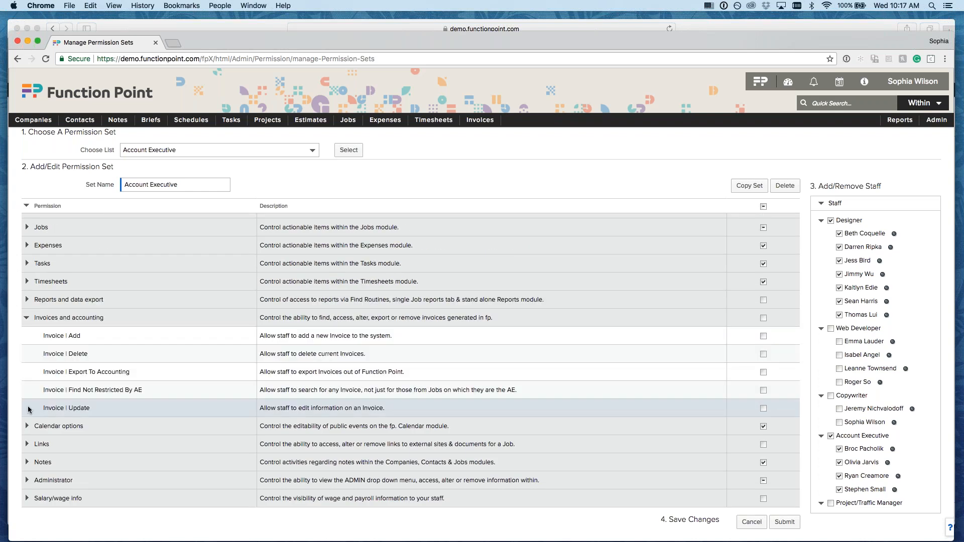
click(27, 317)
click(26, 389)
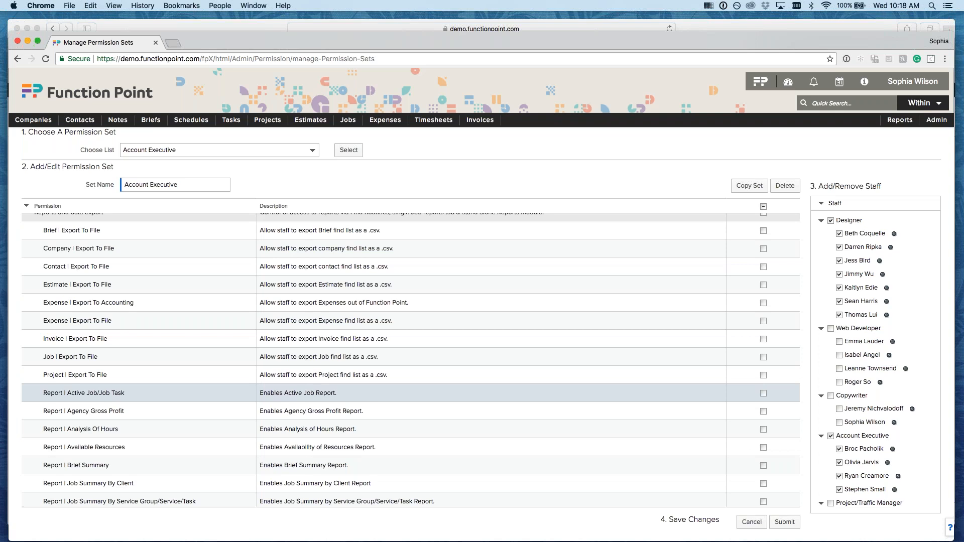
drag(43, 303, 154, 301)
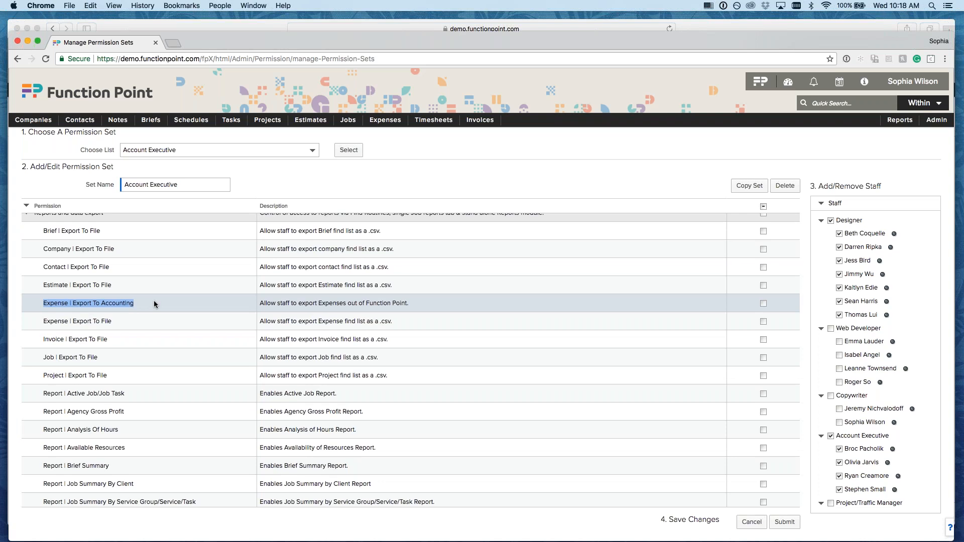
scroll(39, 240, up, 1)
click(30, 240)
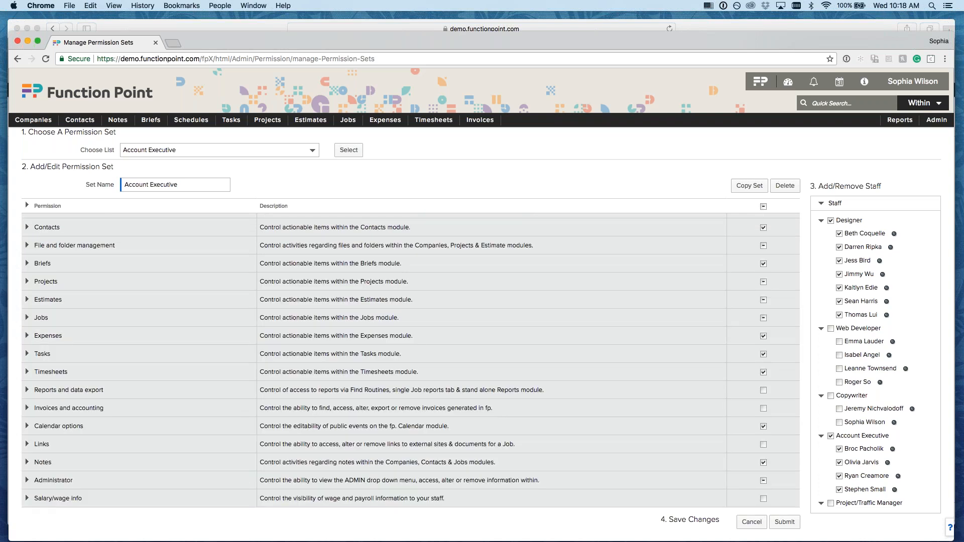
click(27, 407)
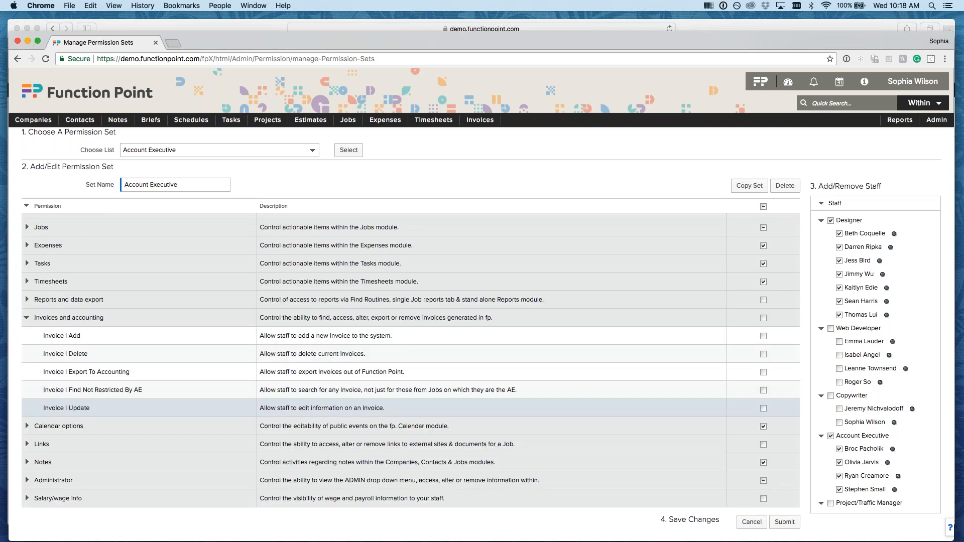
drag(44, 373, 145, 379)
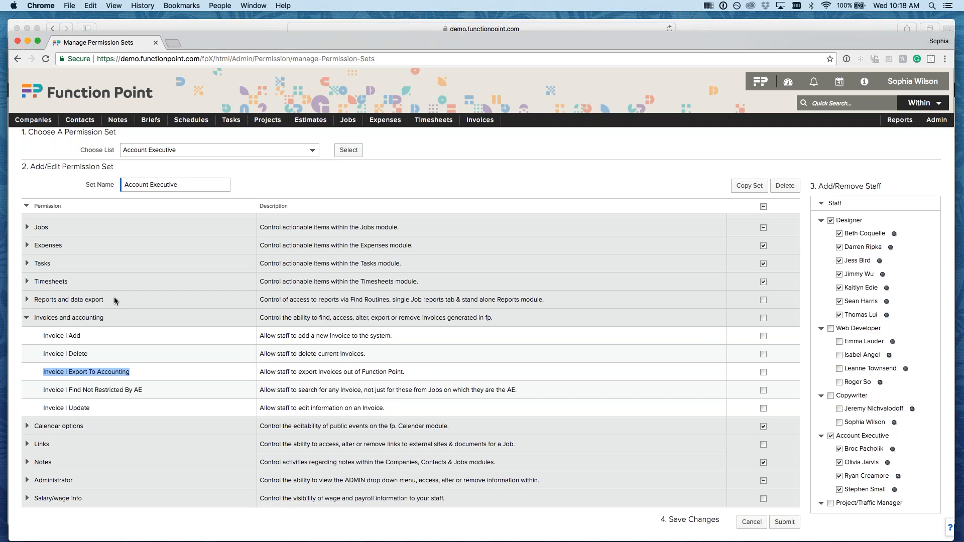
click(26, 317)
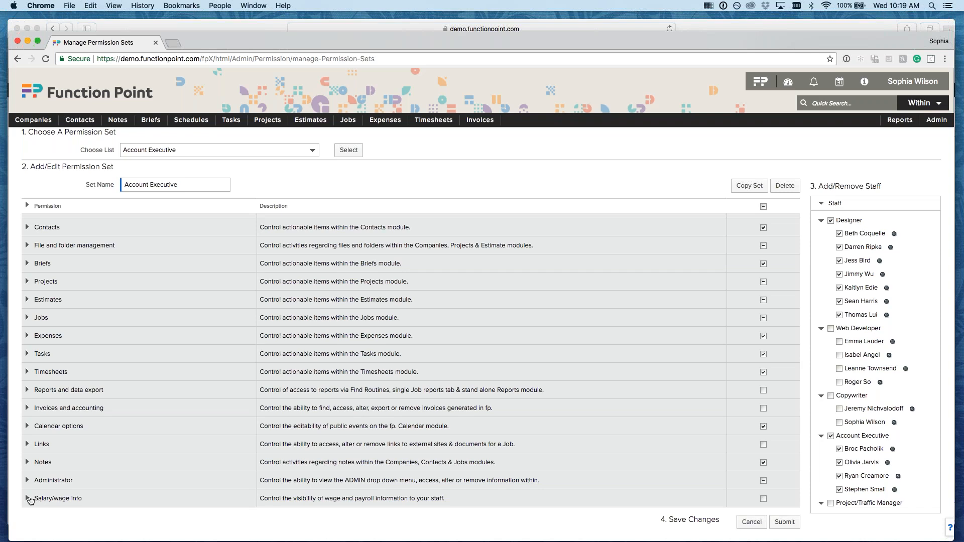
- Expand Salary/wage info to inspect Admin | Show Hourly Wage and Report | Payroll, leaving both unchecked
click(29, 498)
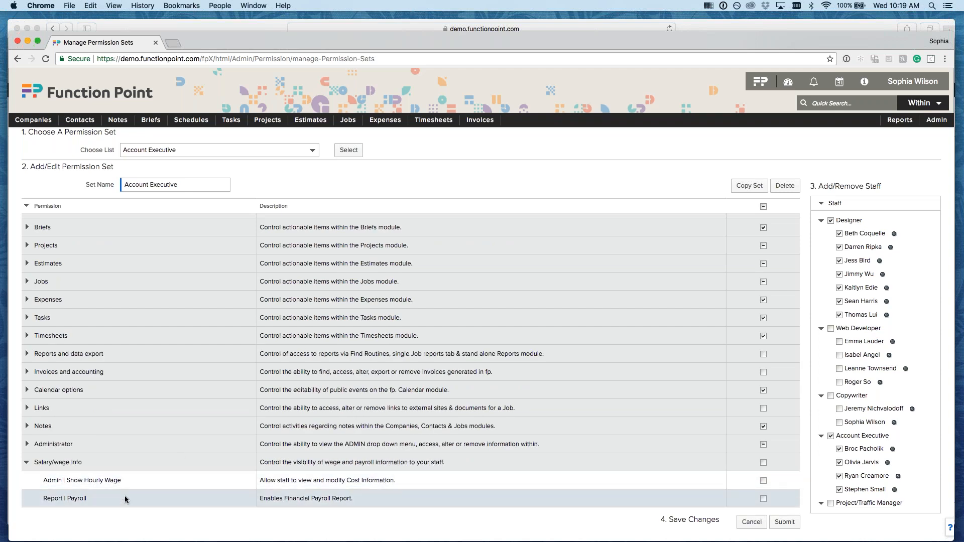
drag(41, 480, 137, 481)
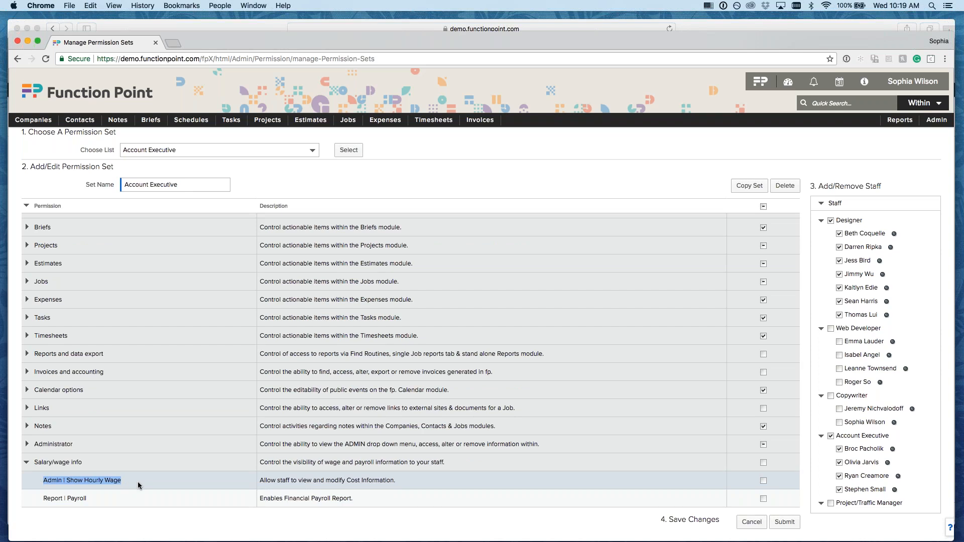
drag(42, 498, 107, 498)
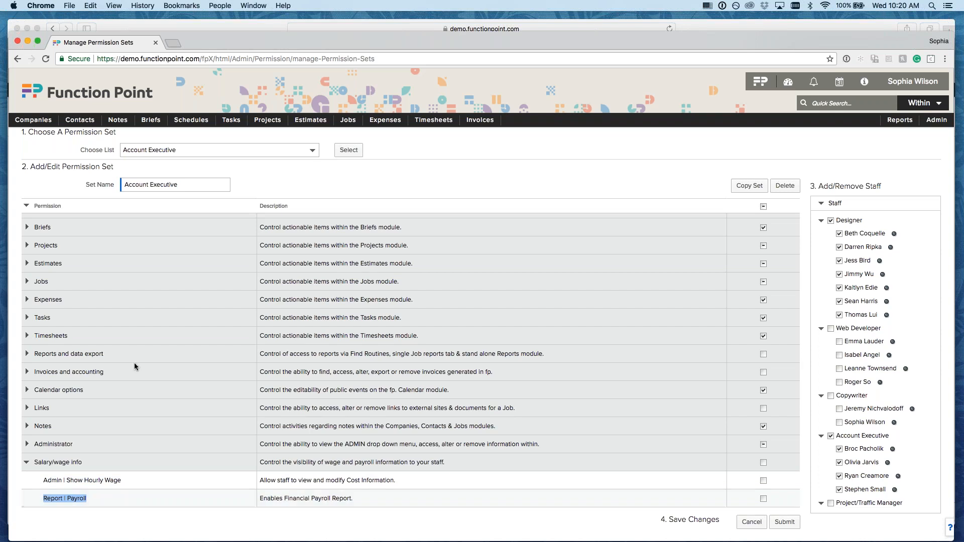
click(260, 150)
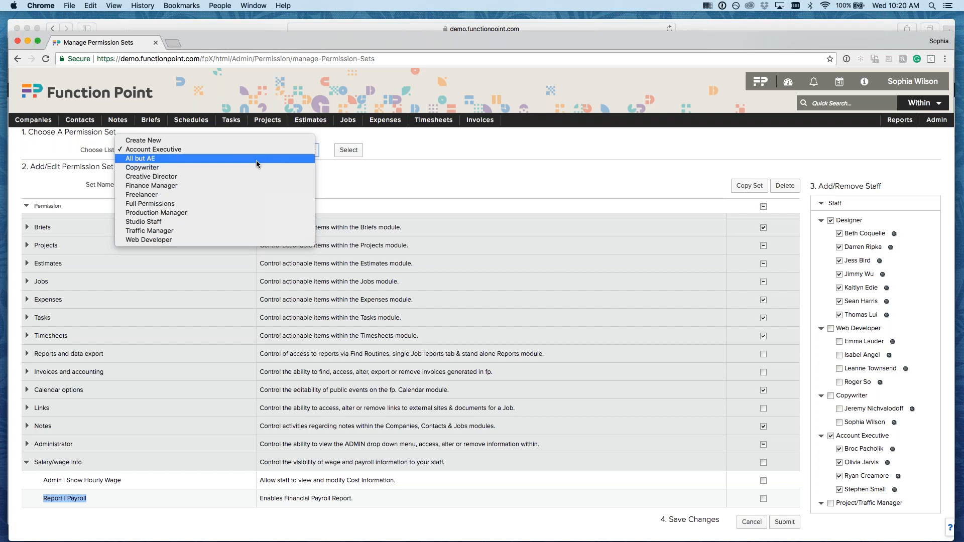
click(405, 170)
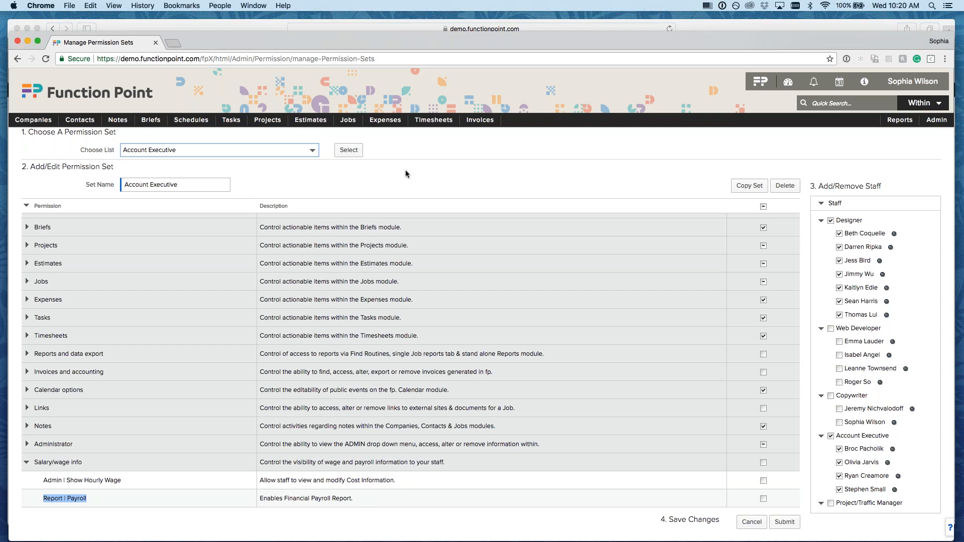
click(195, 421)
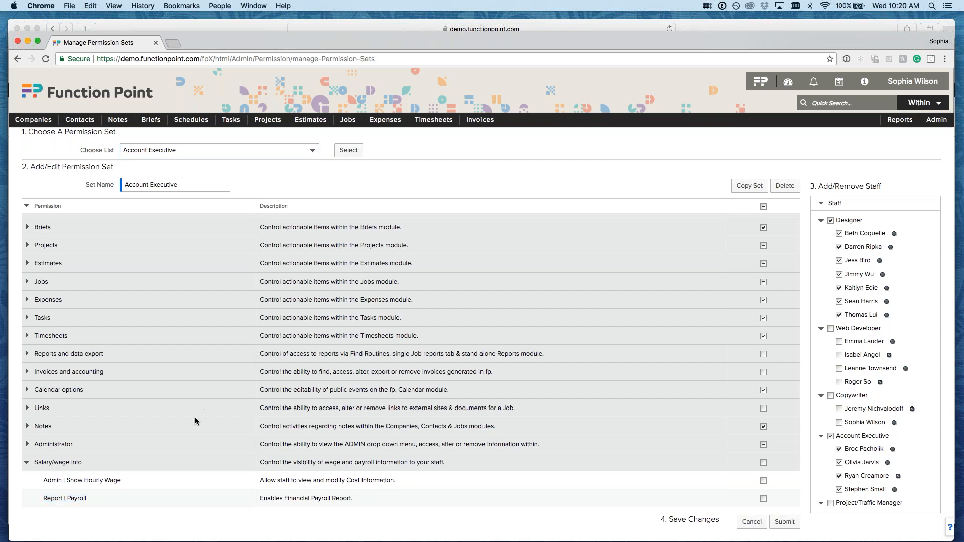
- Expand Administrator and review its rows, including Admin | Update Permissions and Admin Menu | Manage Permission Sets
click(149, 447)
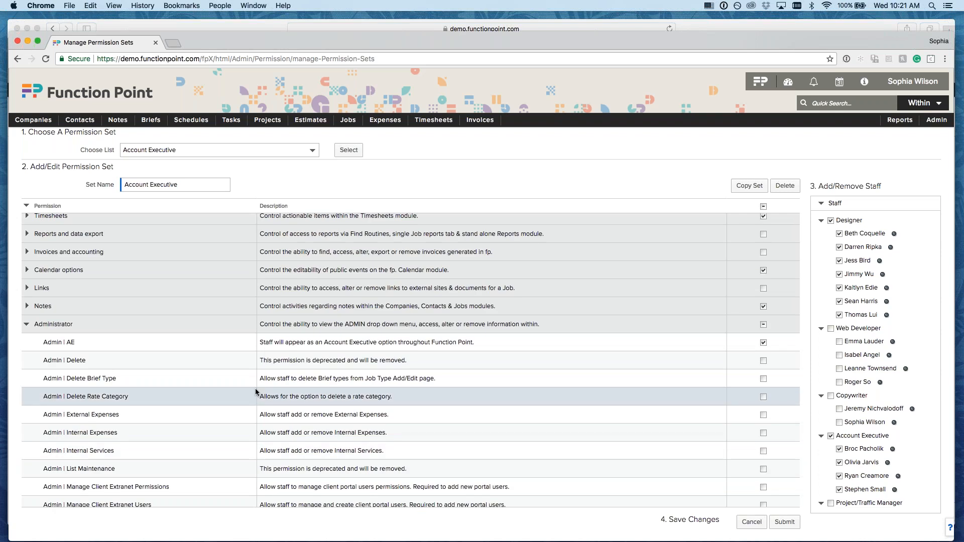
scroll(255, 391, down, 2)
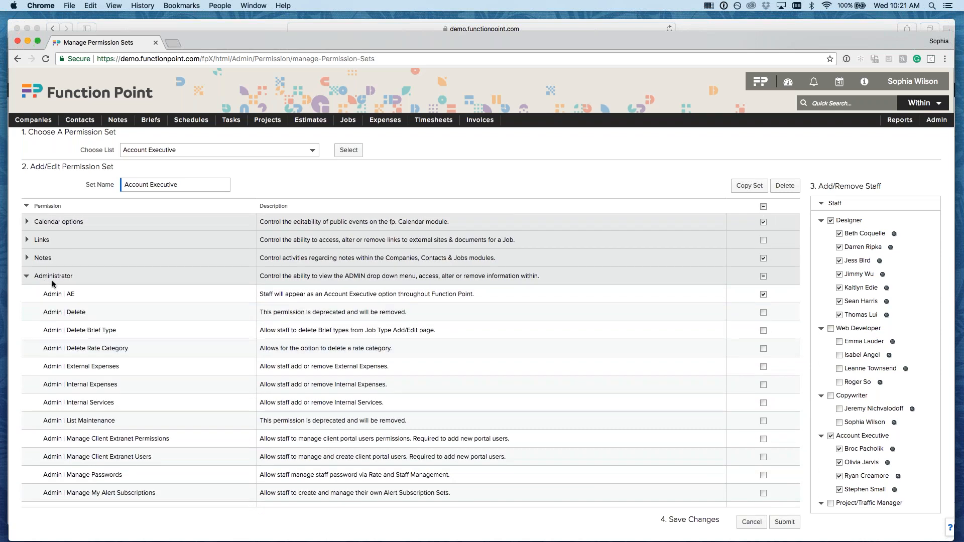
drag(38, 275, 75, 275)
scroll(210, 357, down, 8)
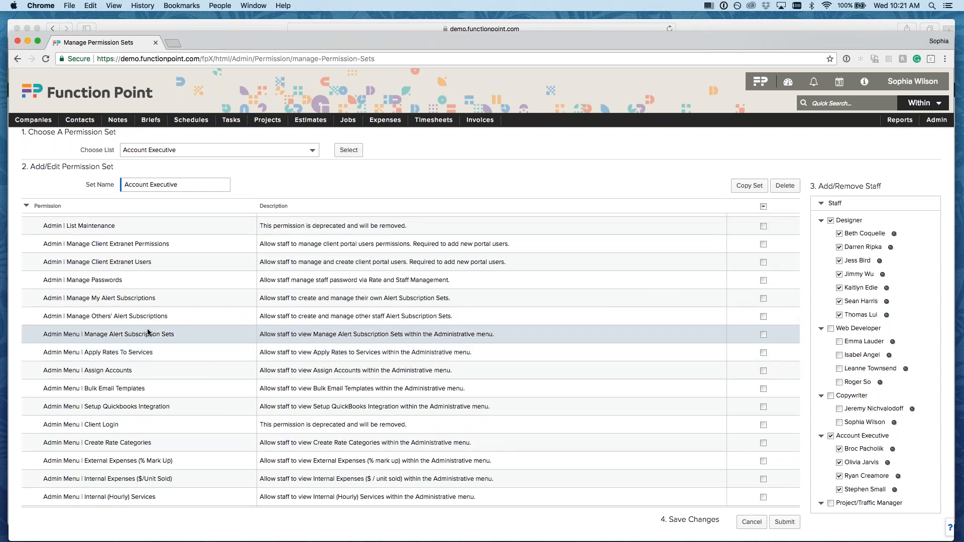
scroll(181, 390, down, 7)
scroll(180, 393, down, 13)
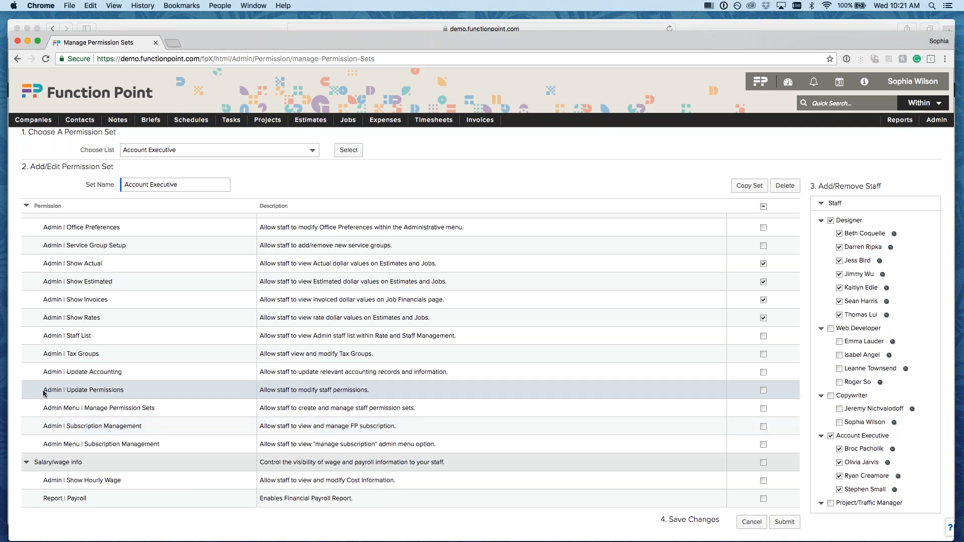
drag(44, 392, 130, 395)
drag(41, 408, 161, 414)
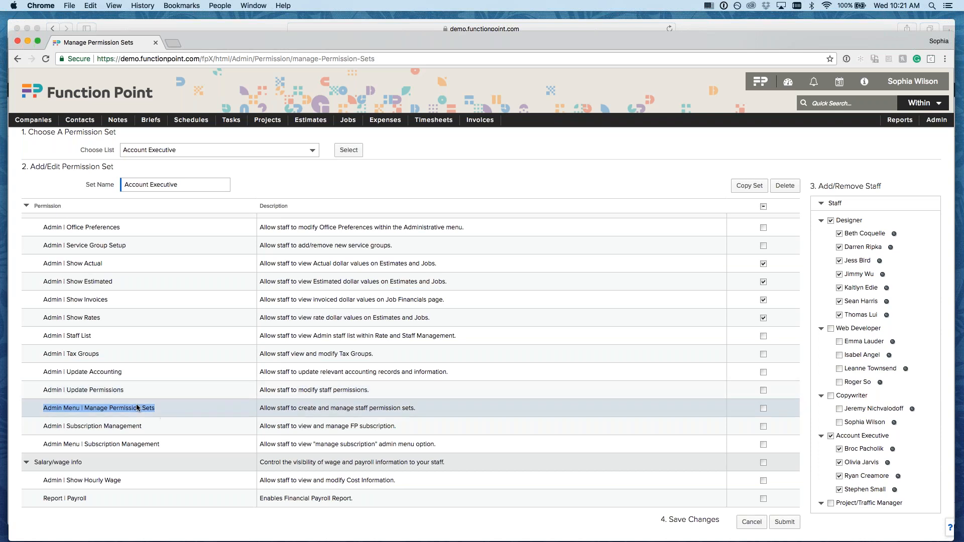
- Collapse Salary/wage info, locate Admin | Manage My Alert Subscriptions, then go to the Companies section
click(165, 404)
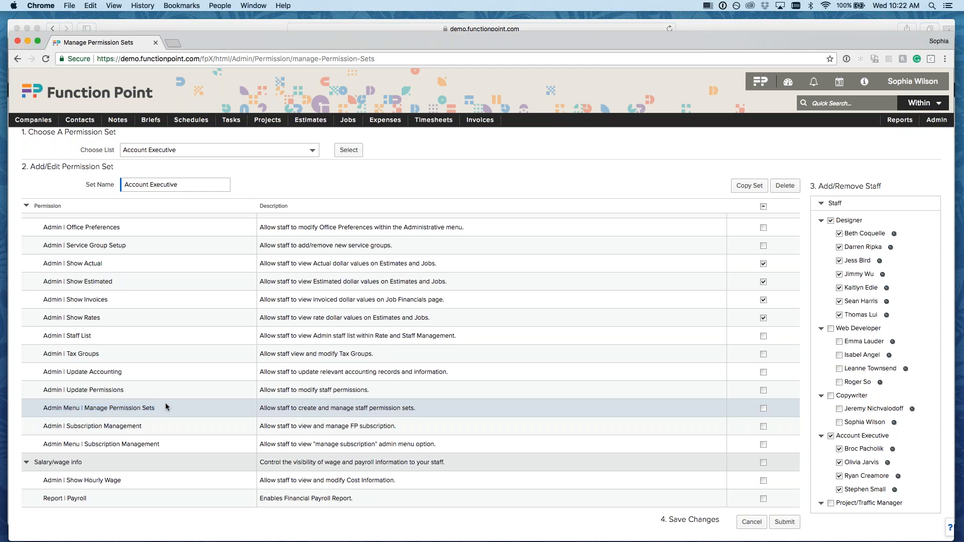
click(56, 461)
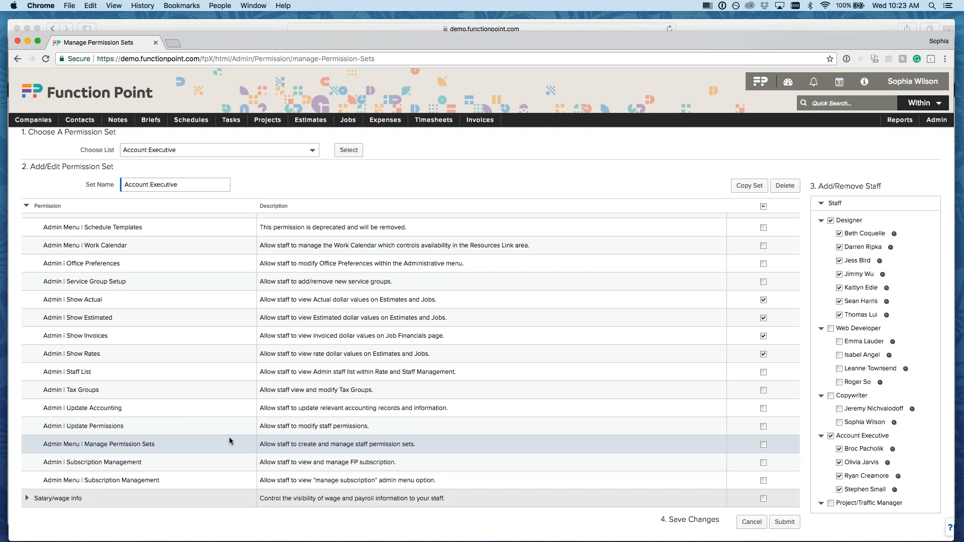
scroll(229, 441, up, 5)
scroll(229, 440, up, 6)
scroll(230, 441, up, 3)
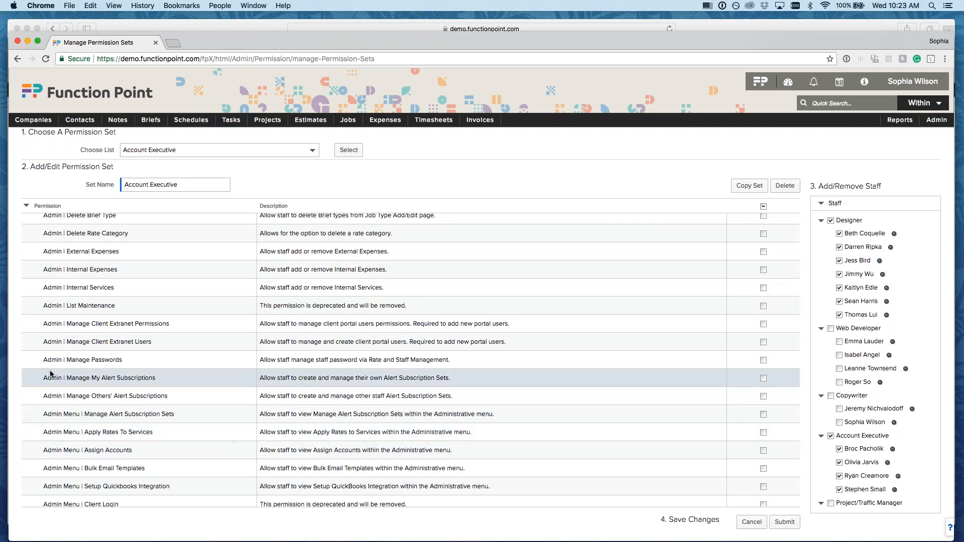
triple_click(162, 375)
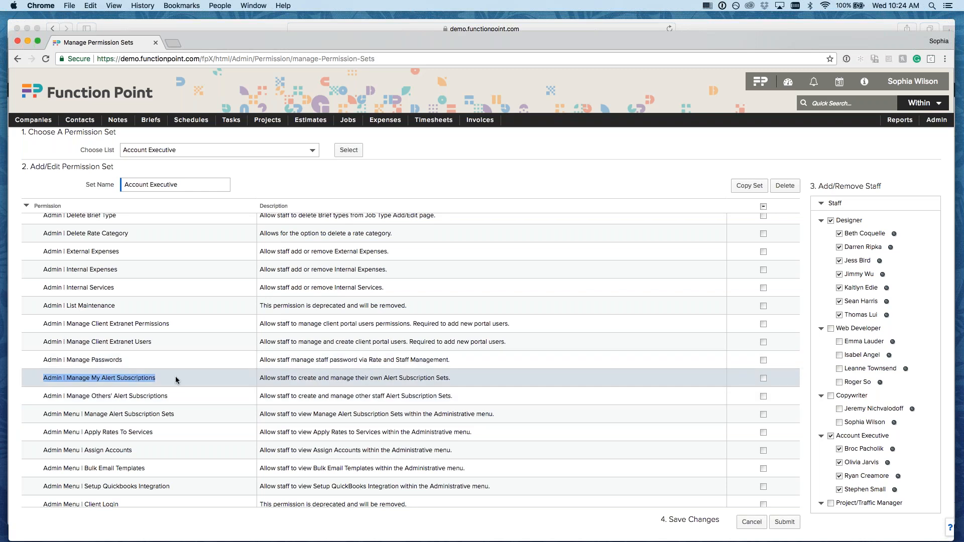
mouse_move(81, 123)
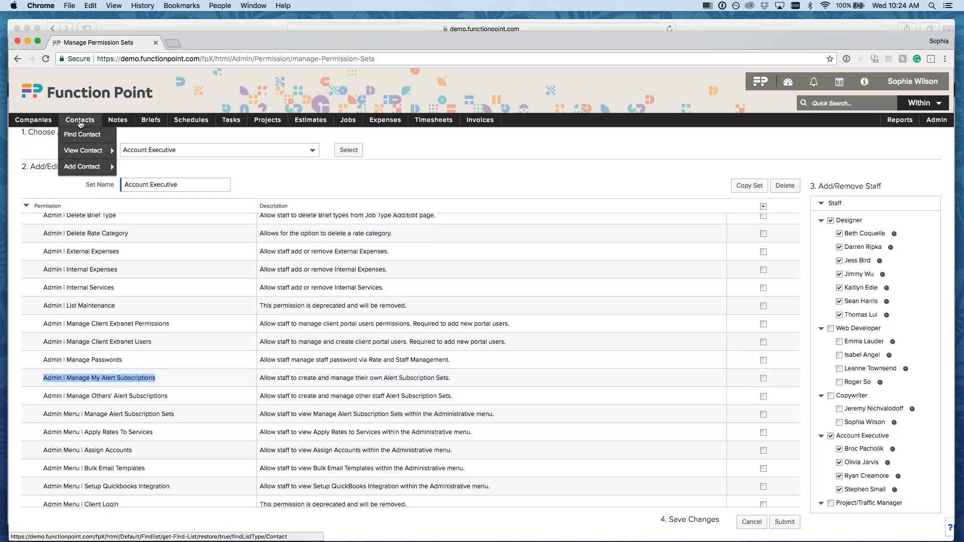
click(40, 127)
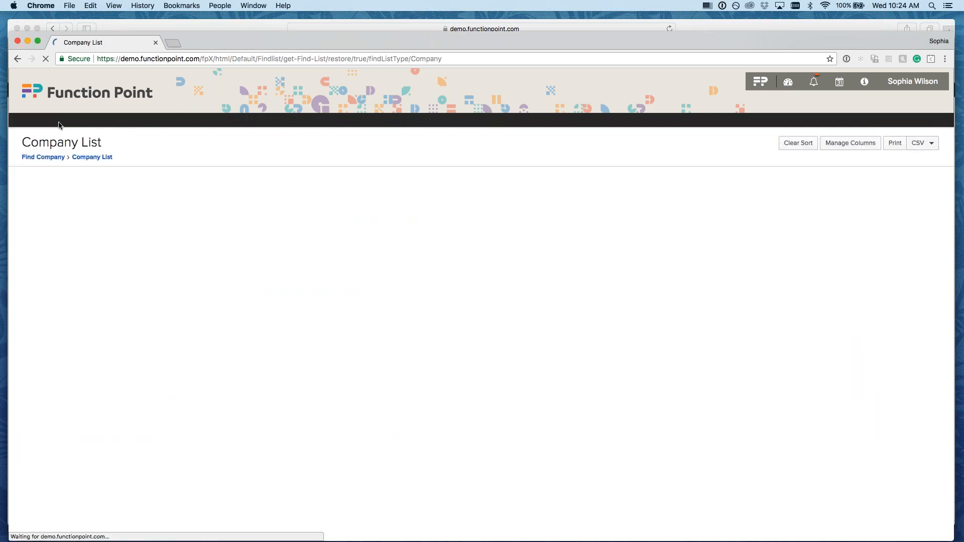
- Use Find Contact with the staff member's first and last name and open their details page
click(81, 136)
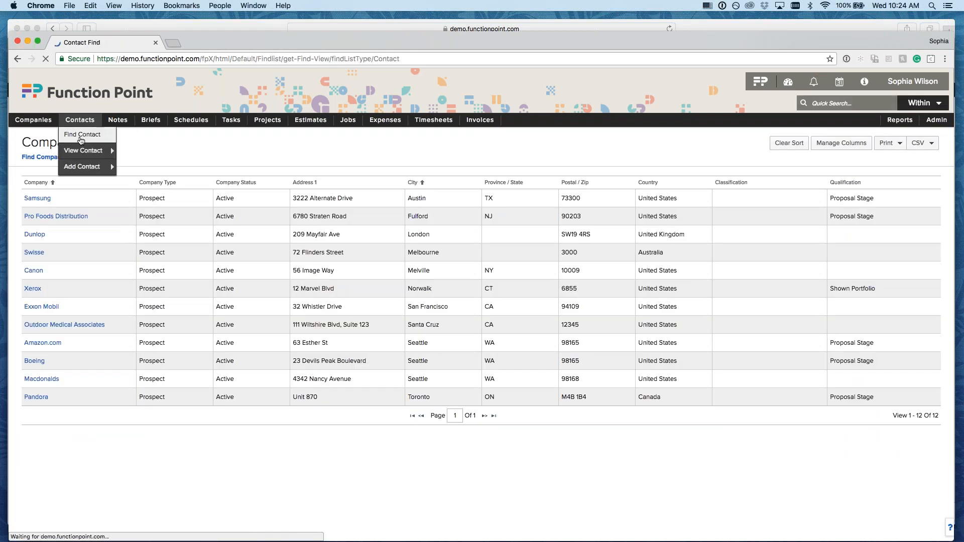
click(278, 187)
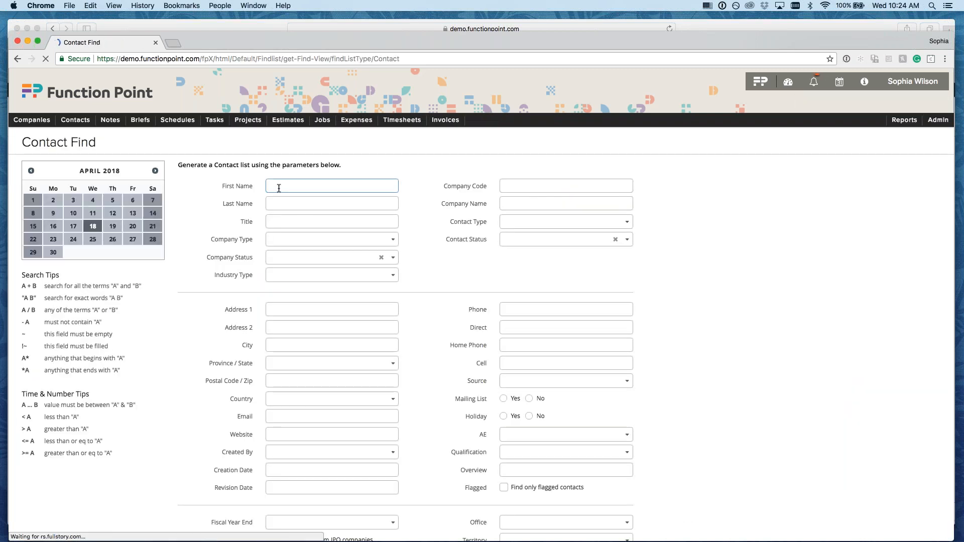
key(Tab)
key(Return)
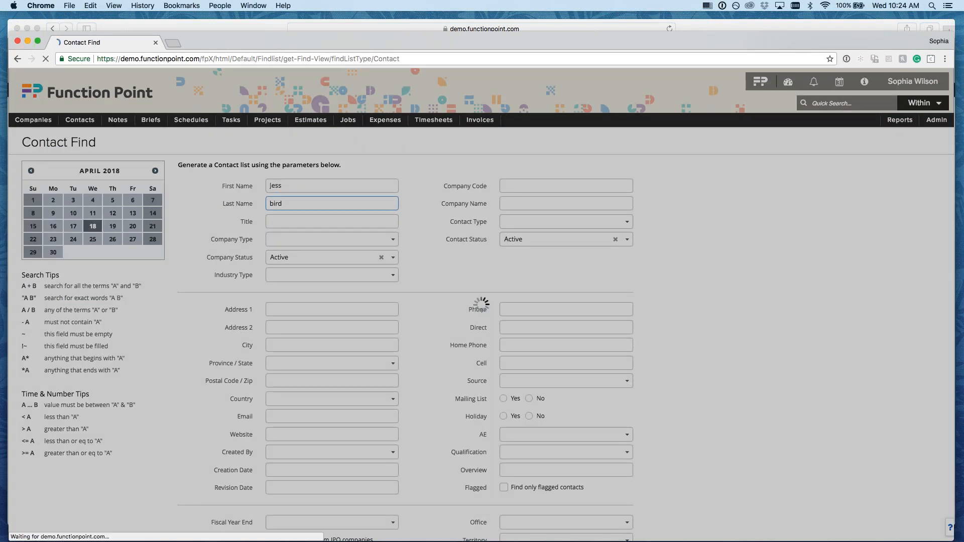
click(29, 200)
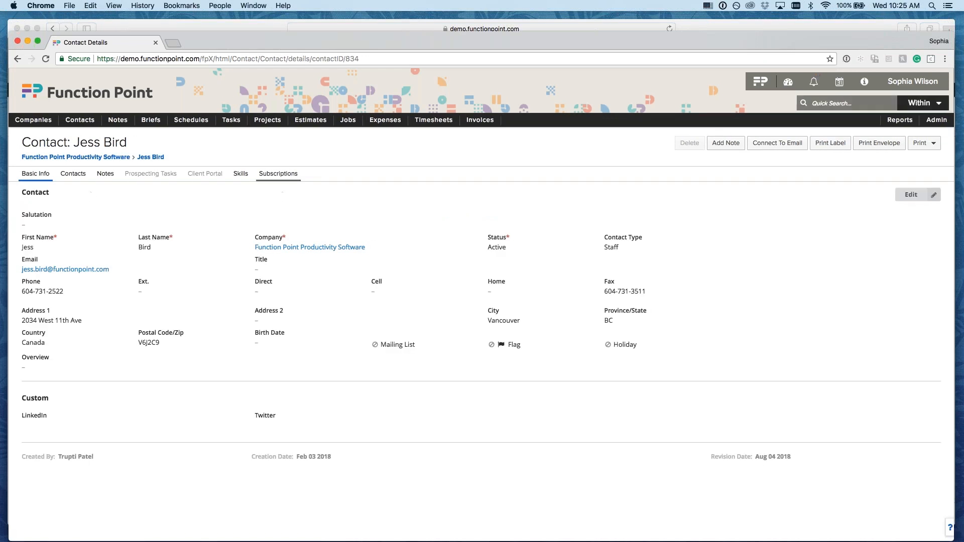
- Open the contact's Subscriptions tab and scroll through the Alert Type table from Brief to Task Comment
click(278, 173)
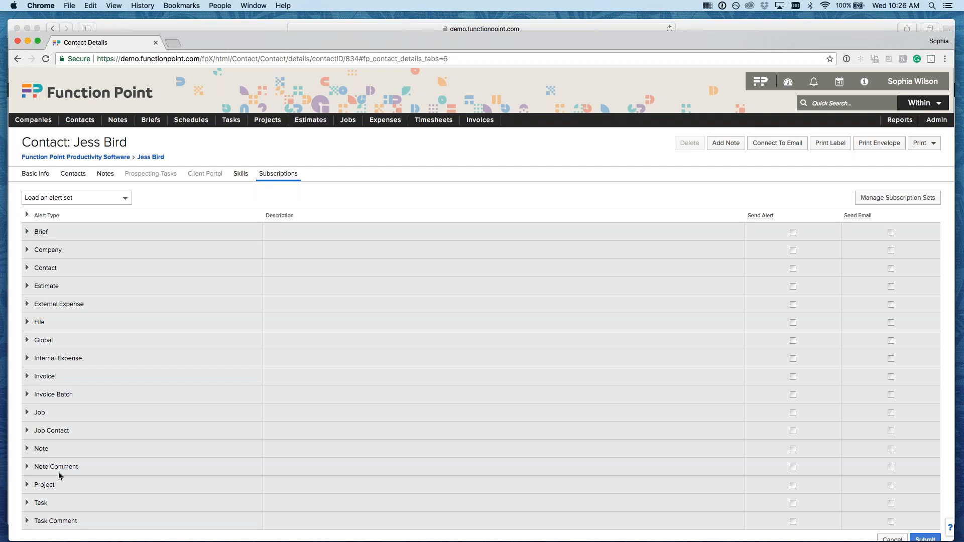
scroll(59, 472, down, 1)
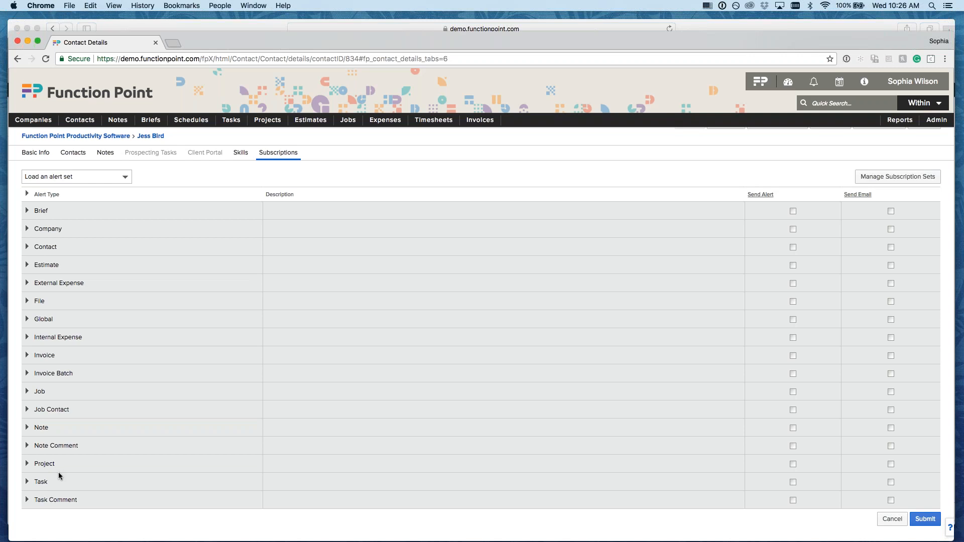
- Expand the Job alert types and tick 'If I am a Job Contact' on the Open Job row
click(27, 392)
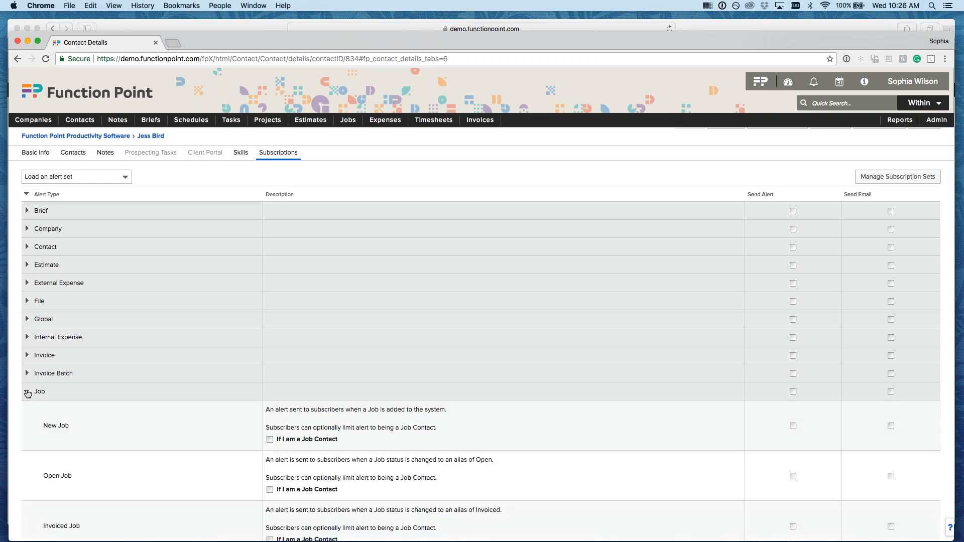
scroll(143, 405, down, 5)
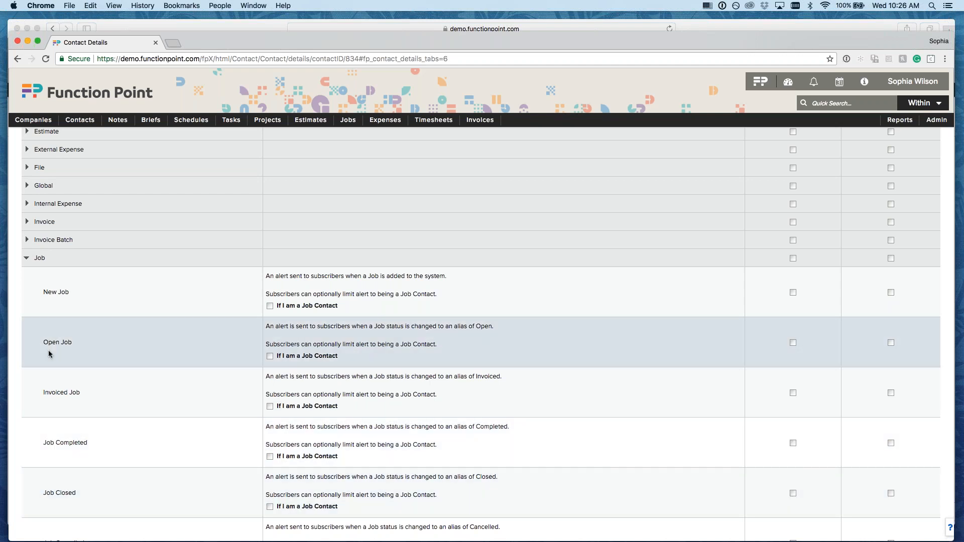
drag(277, 355, 345, 357)
click(345, 358)
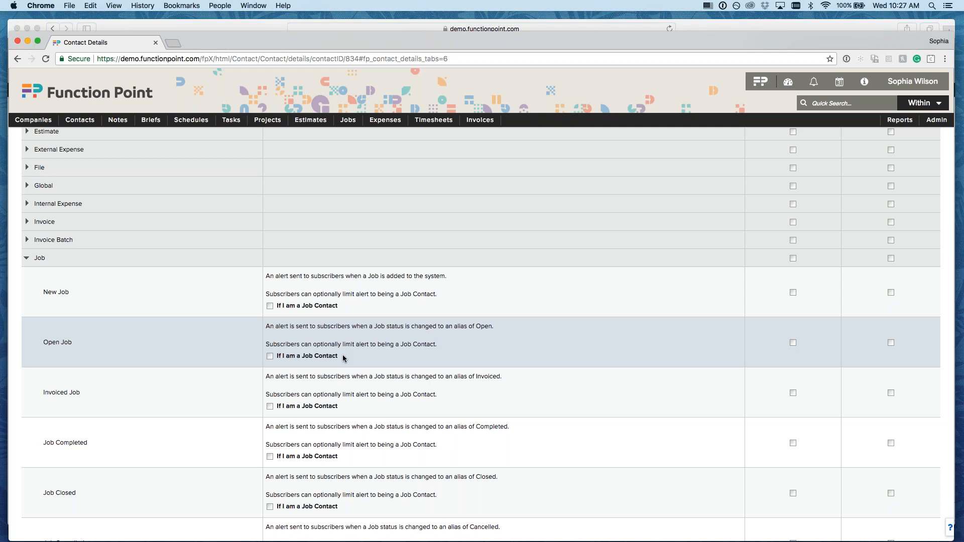
click(277, 360)
scroll(516, 270, up, 4)
- Tick every Send Alert box using the Send Alert column header link
scroll(516, 275, down, 1)
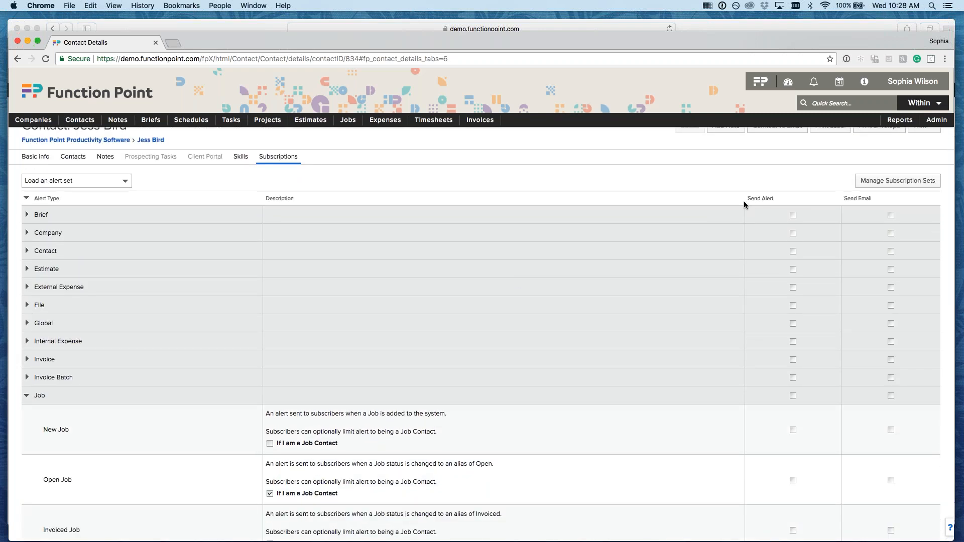
drag(744, 202, 774, 199)
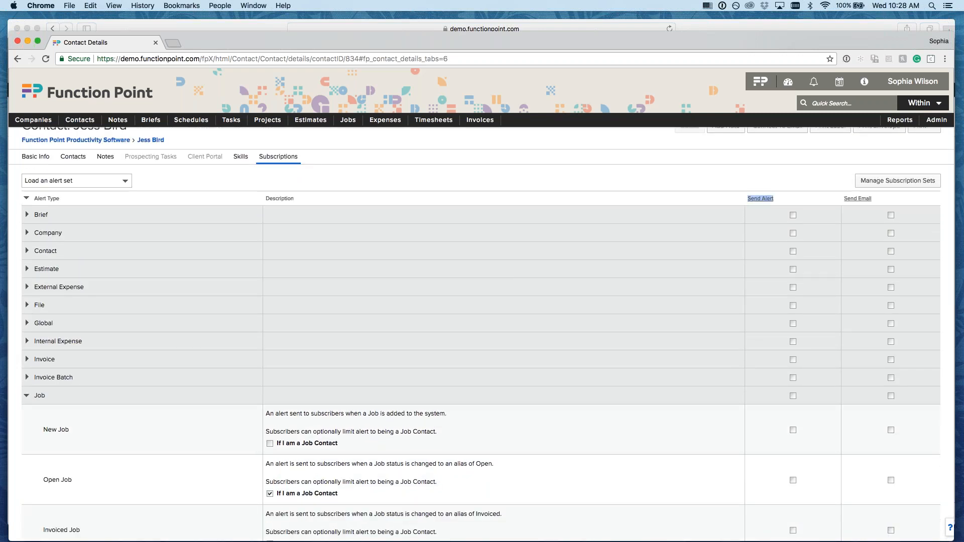
click(784, 201)
drag(835, 200, 878, 205)
click(72, 158)
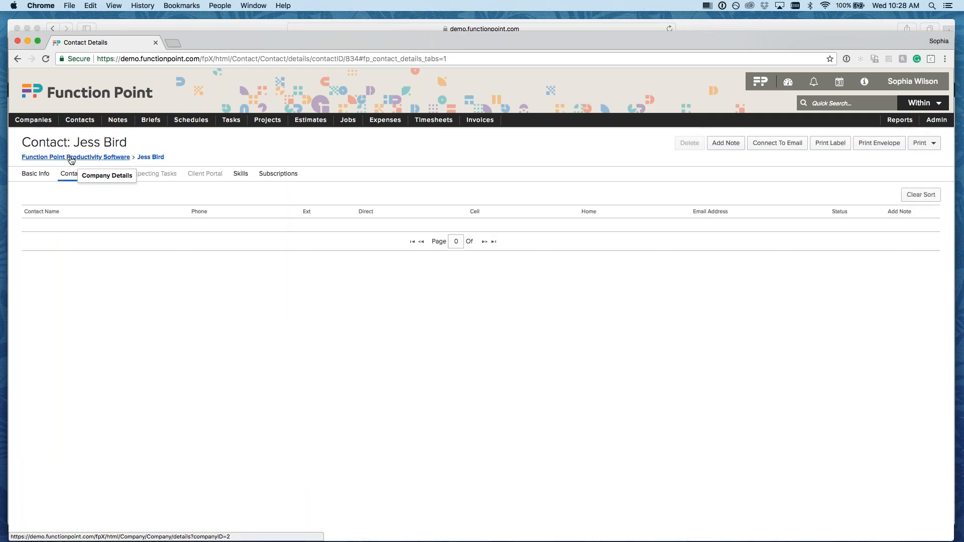
click(35, 174)
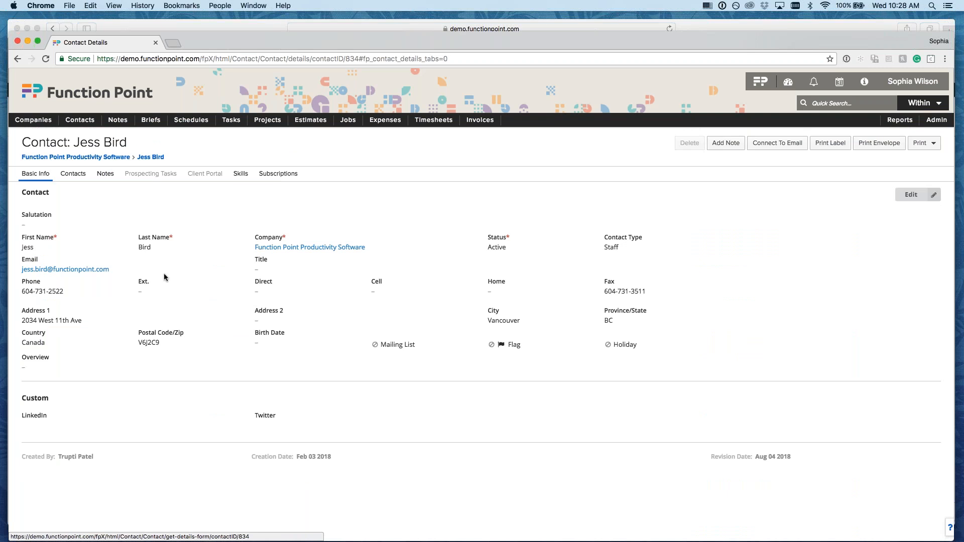
drag(18, 271, 114, 270)
click(14, 268)
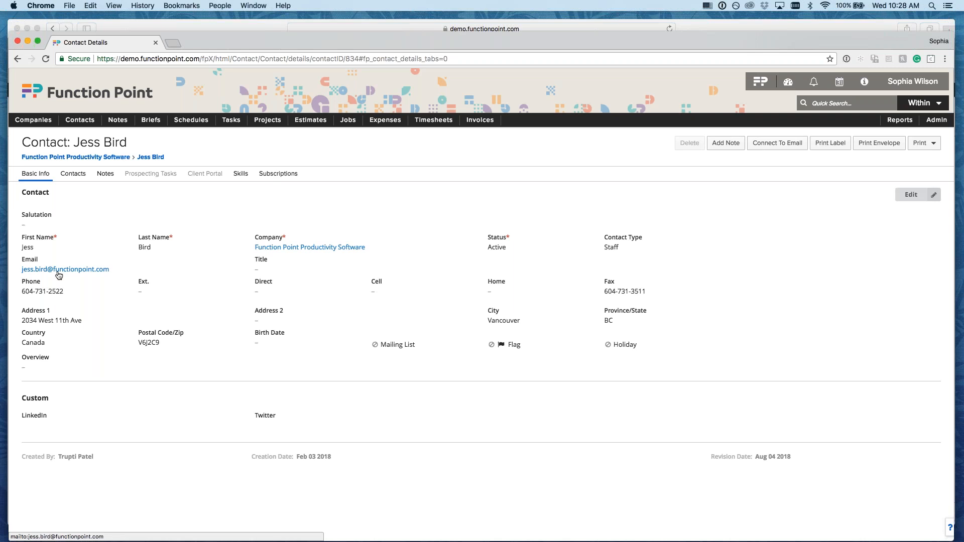
click(278, 174)
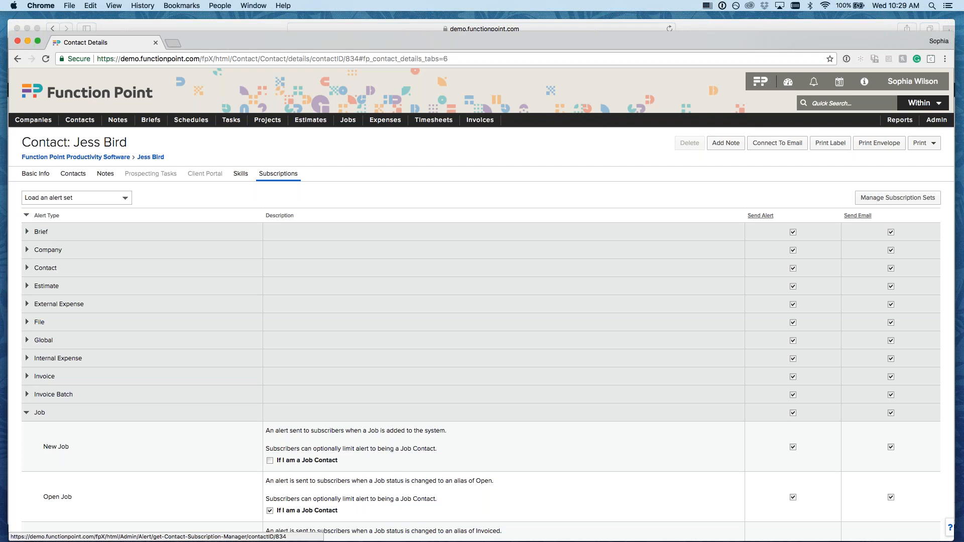
- Clear Send Alert for all alert types and untick 'If I am a Job Contact' on Open Job
click(760, 215)
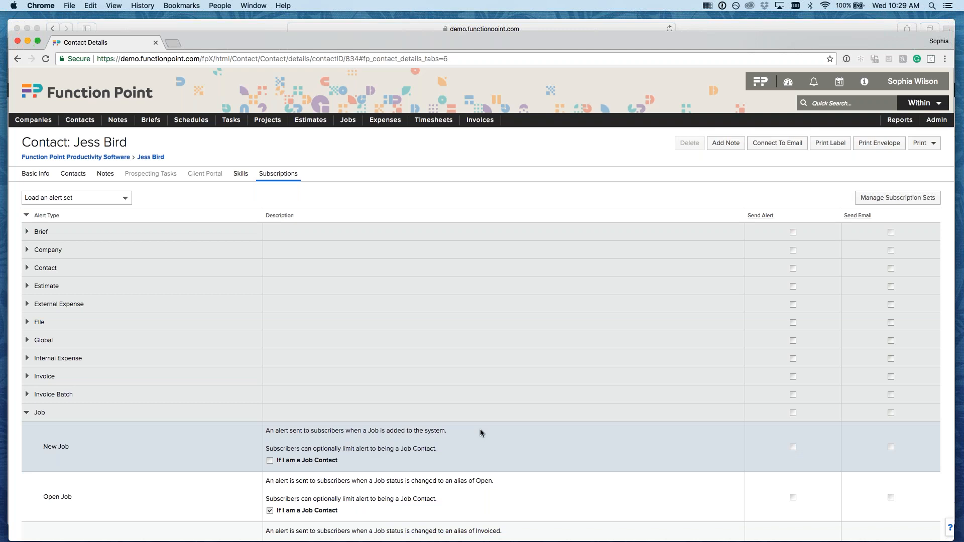
scroll(480, 429, down, 2)
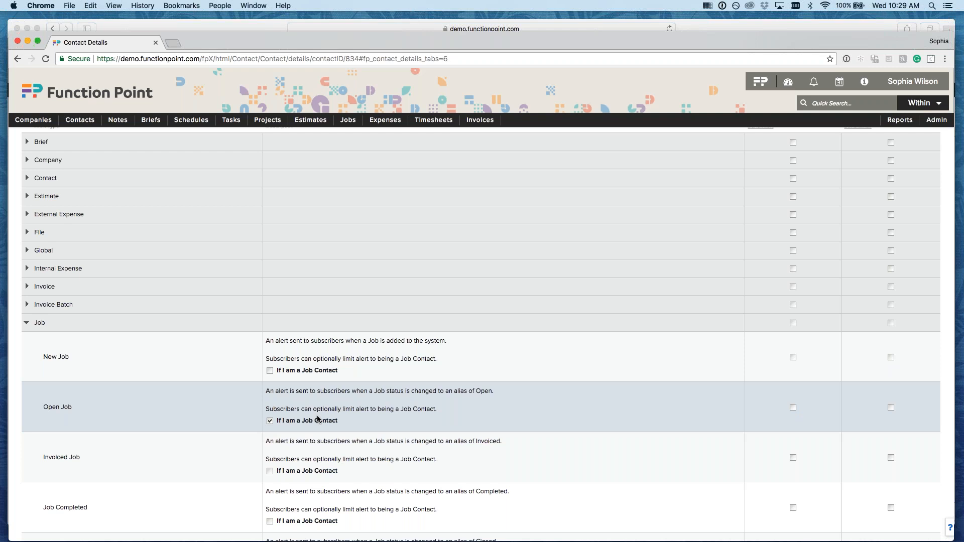
click(270, 420)
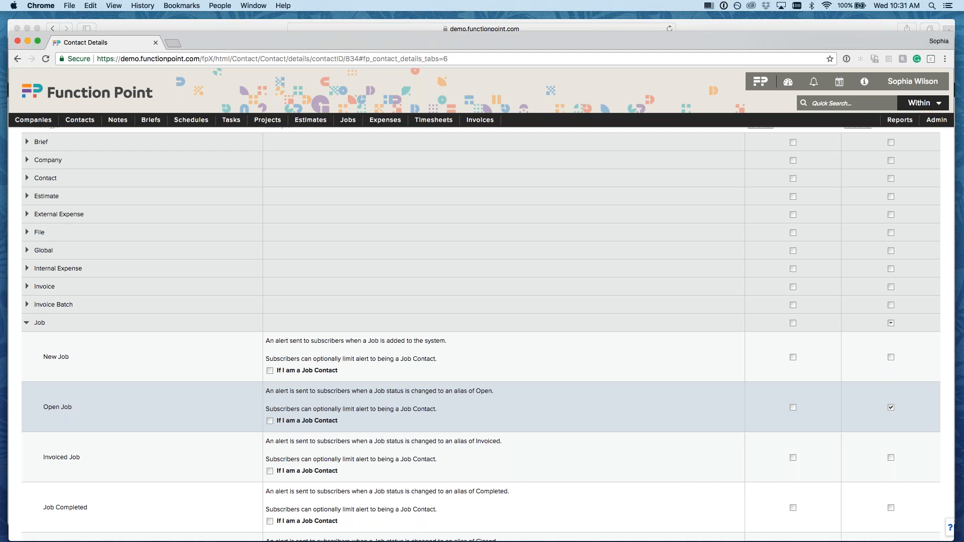
- Collapse the Job alert group and expand Global to reveal Login Summary Email
click(27, 323)
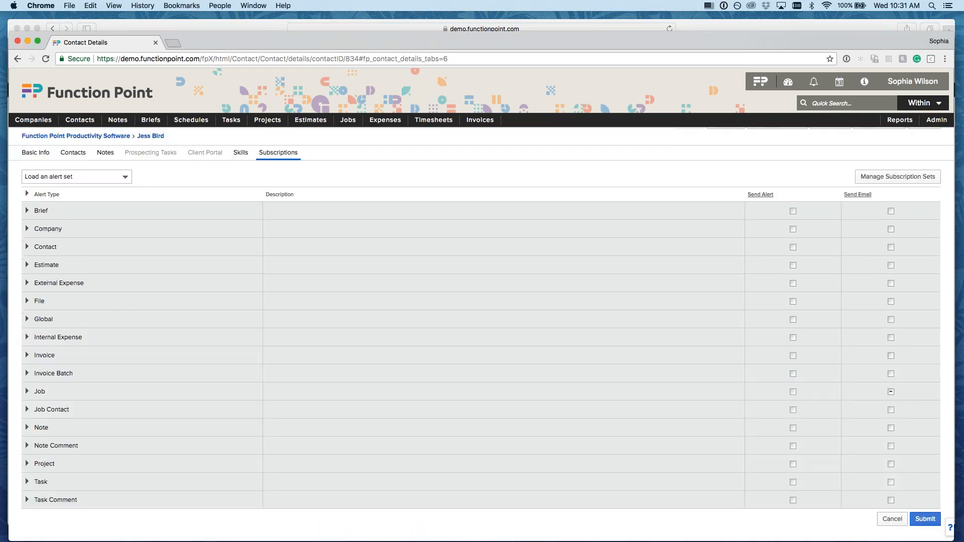
click(27, 318)
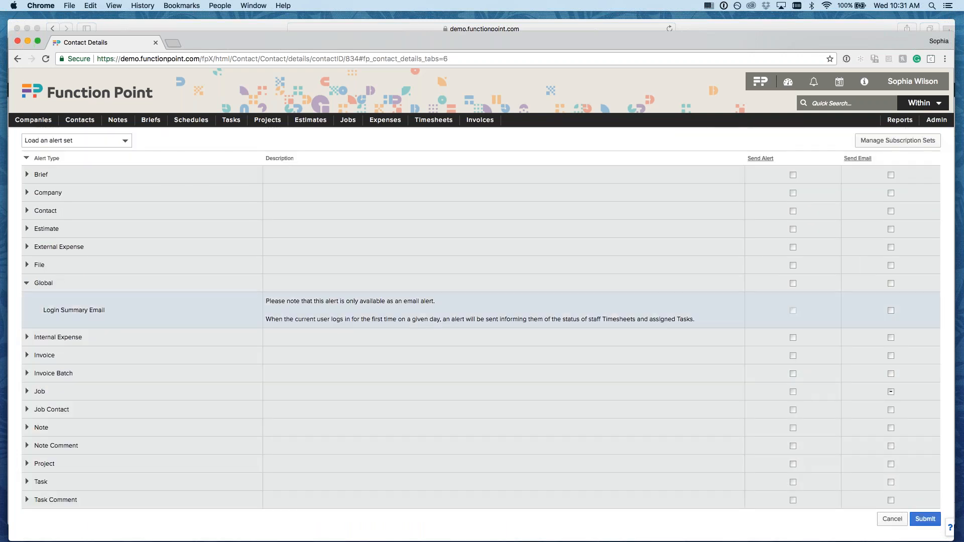